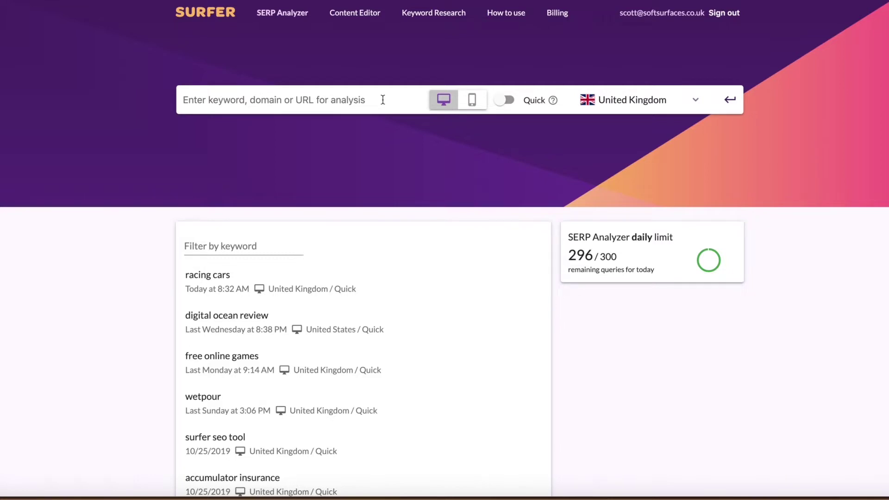
Run a desktop SERP analysis for the keyword "tennis court maintenance" in the United Kingdom
click(385, 101)
text(tennis court maintenance)
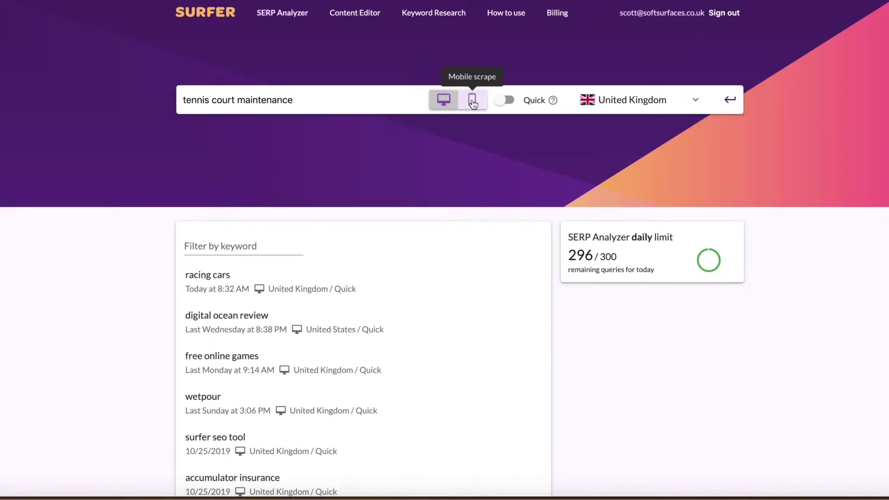
click(692, 106)
scroll(626, 234, down, 1)
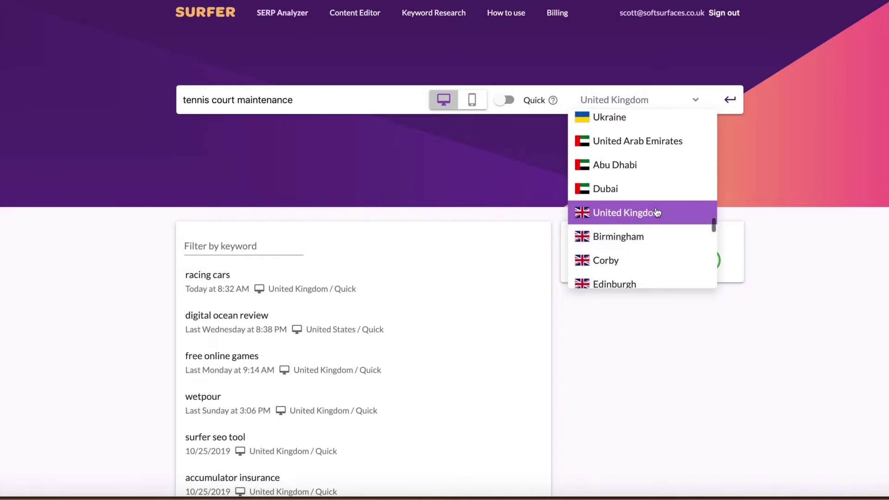
scroll(681, 213, down, 2)
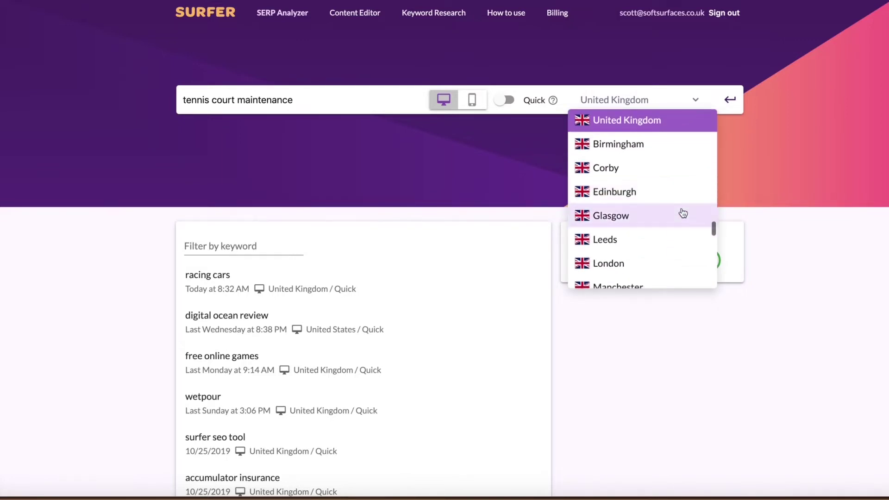
scroll(683, 213, down, 2)
scroll(683, 213, up, 3)
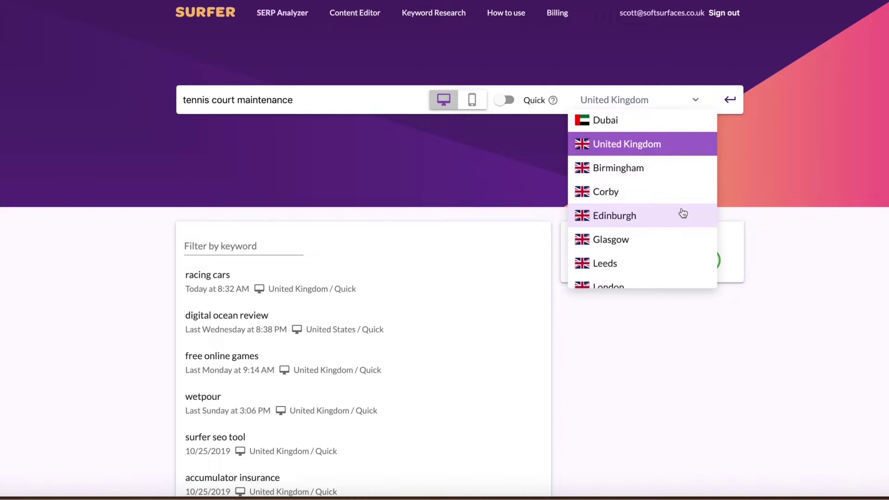
scroll(682, 212, up, 2)
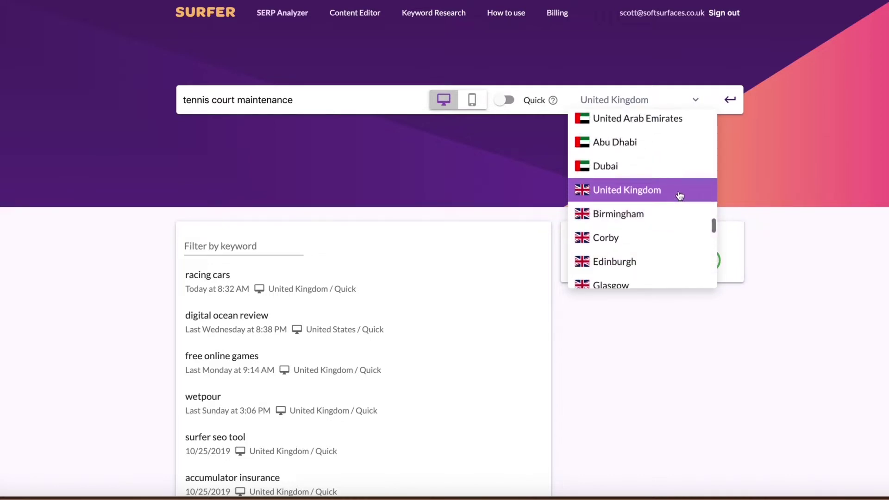
click(680, 194)
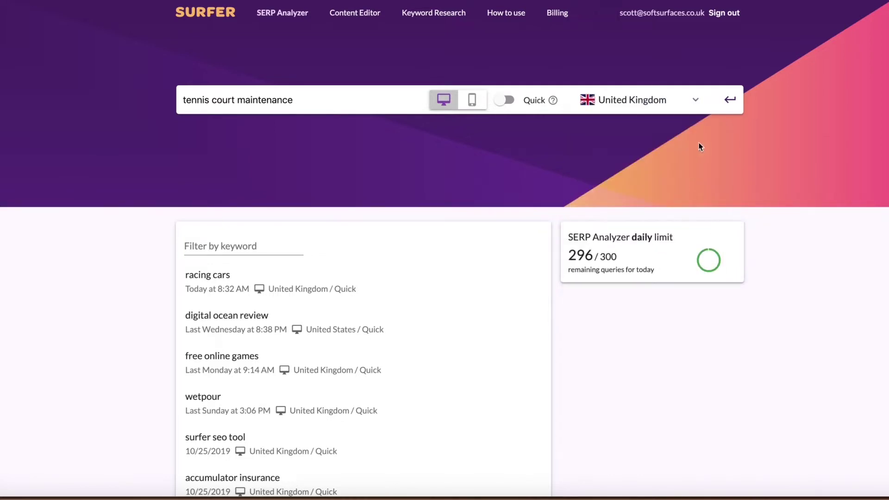
click(730, 102)
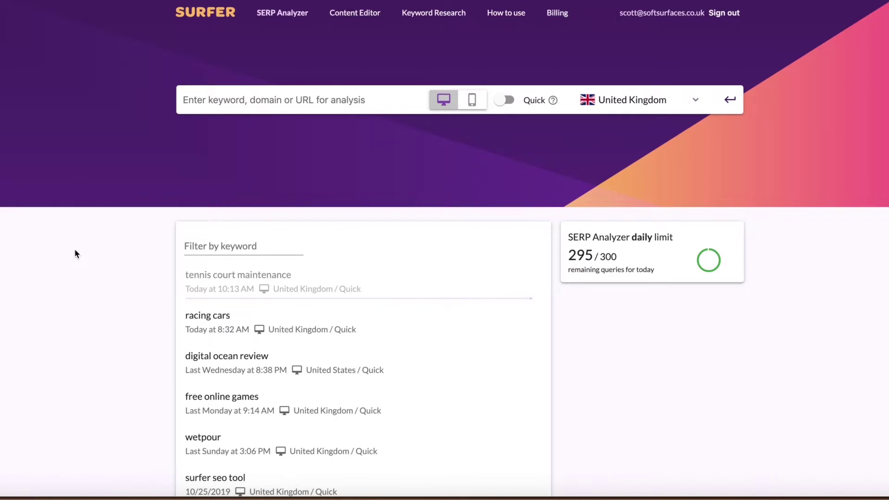
Open the "tennis court maintenance" analysis and examine the body word count chart across search positions
scroll(76, 254, down, 2)
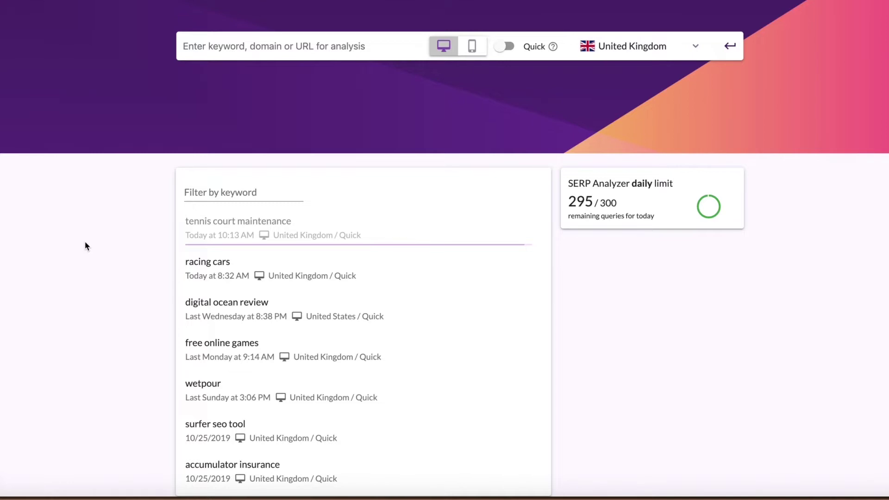
click(404, 226)
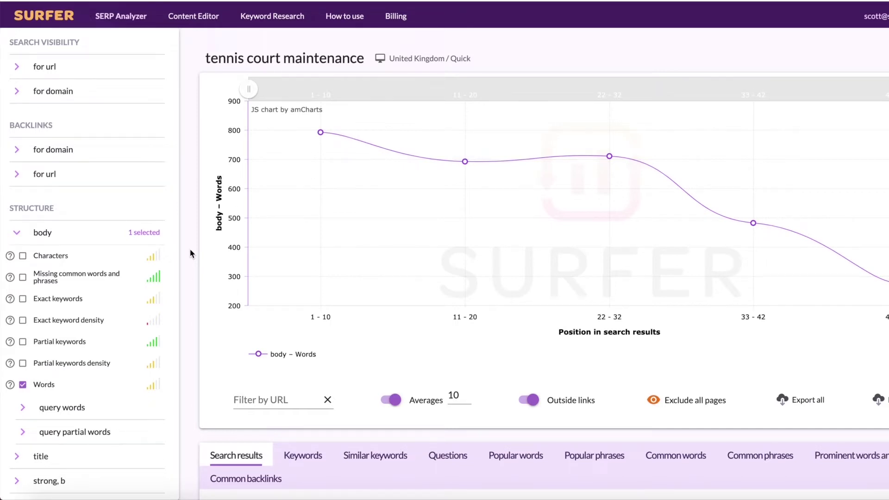
scroll(191, 253, down, 1)
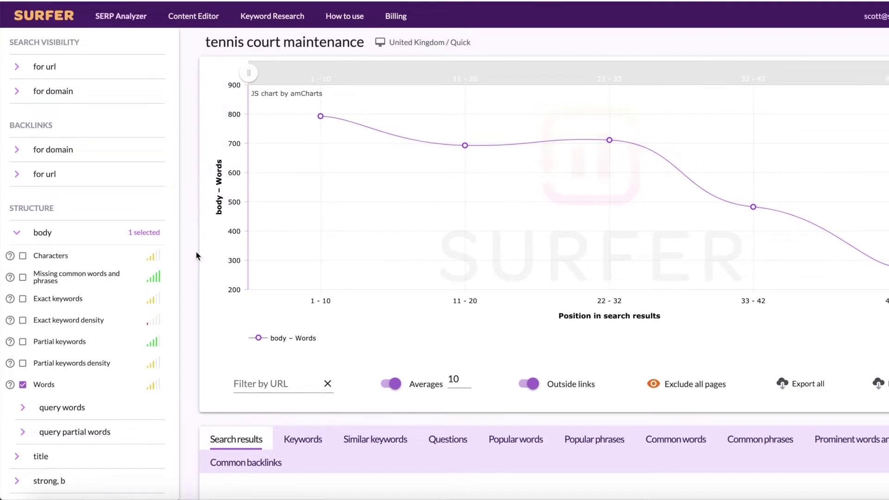
scroll(176, 372, down, 2)
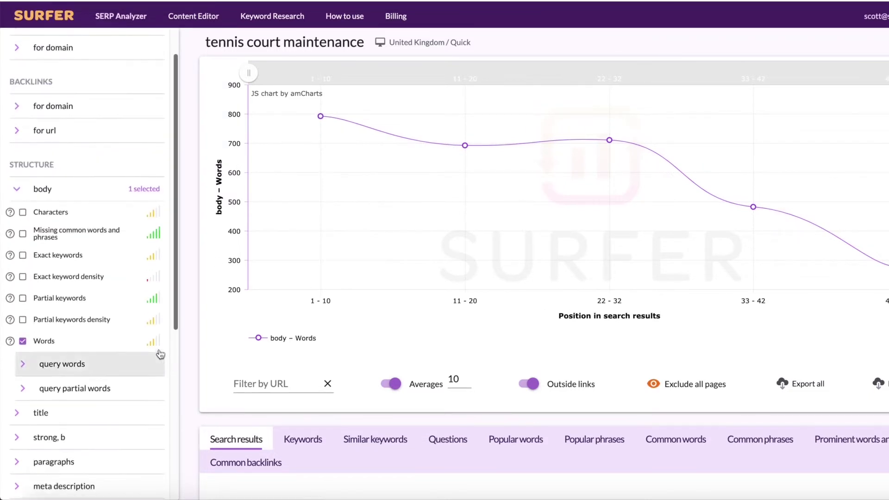
mouse_move(155, 348)
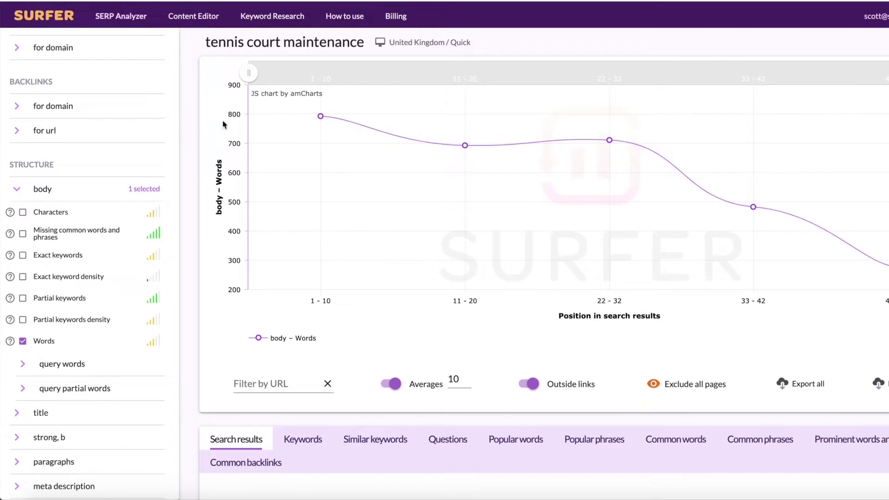
mouse_move(258, 114)
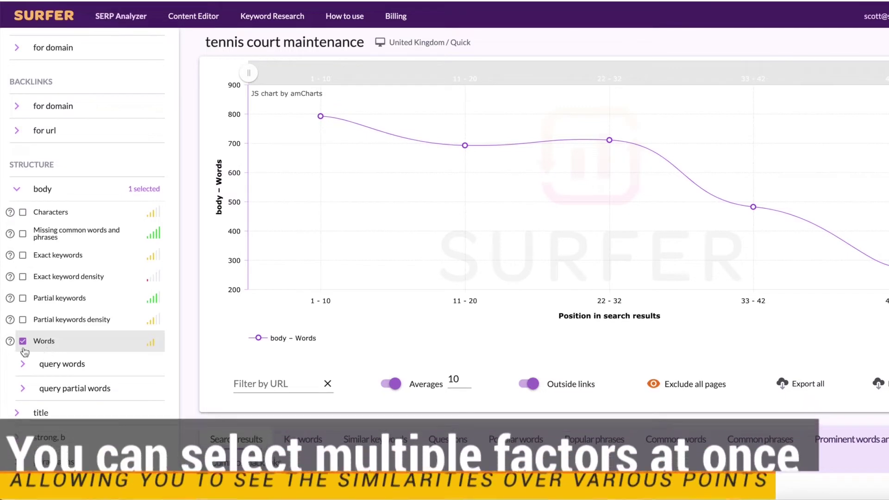
mouse_move(12, 344)
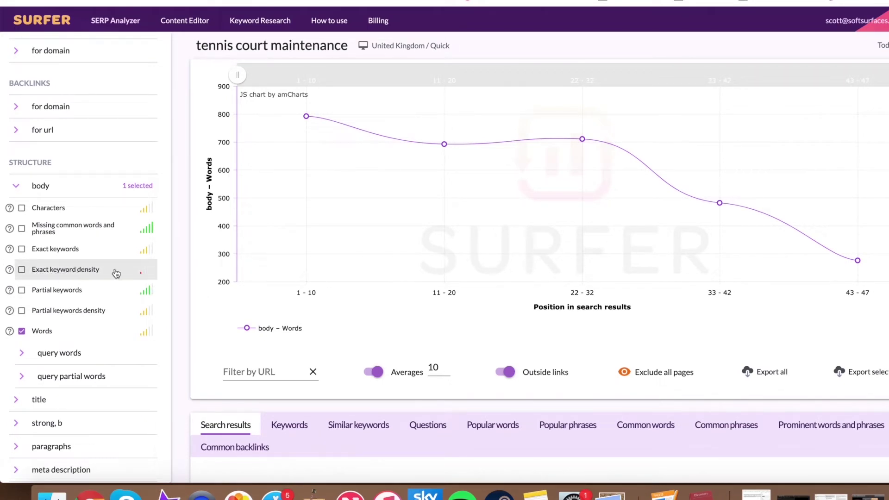
Compare the body word count on the chart with exact keyword density, and separately with missing common words and phrases
click(22, 270)
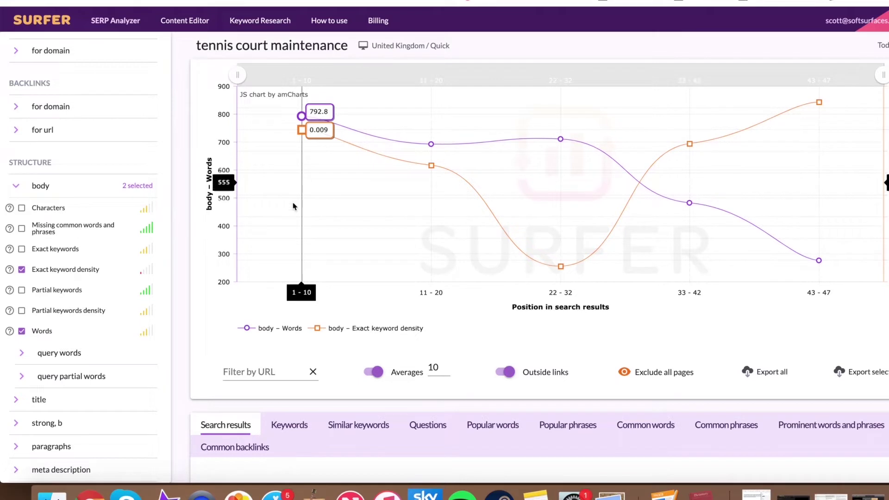
click(23, 271)
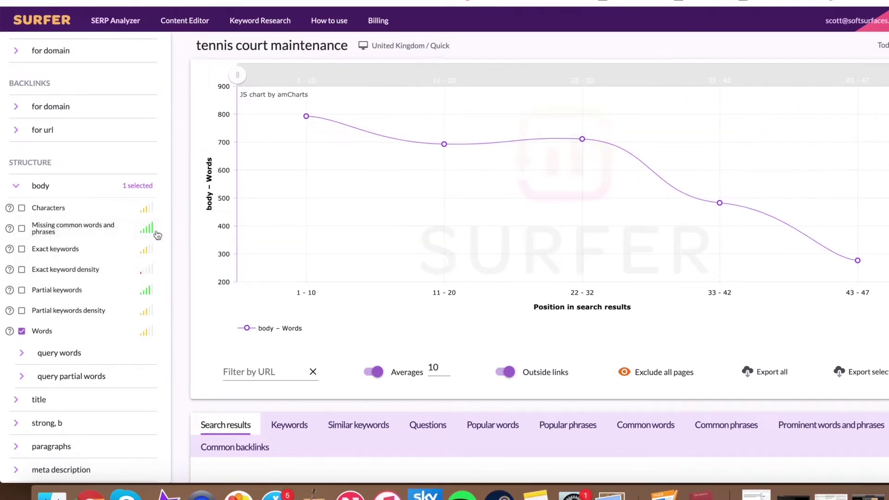
click(26, 233)
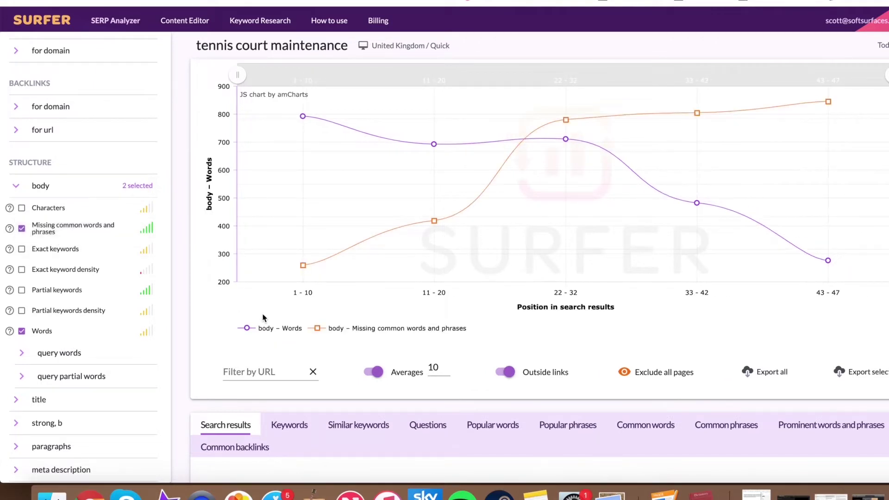
mouse_move(302, 271)
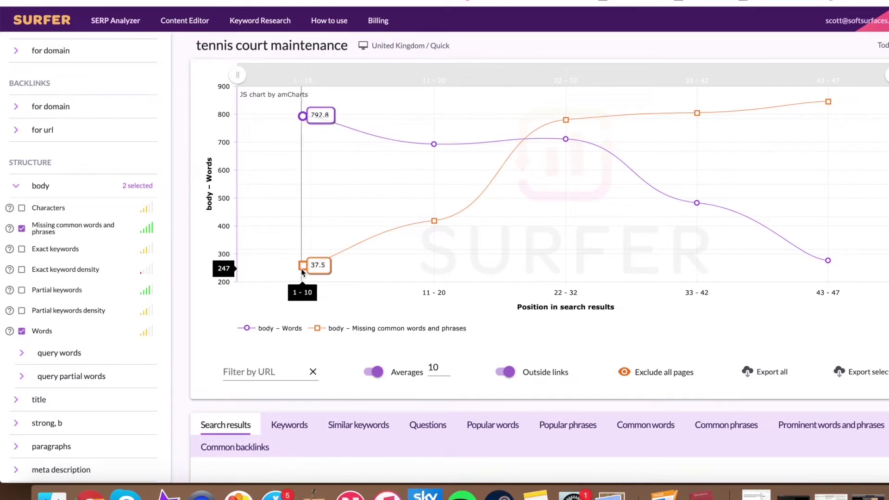
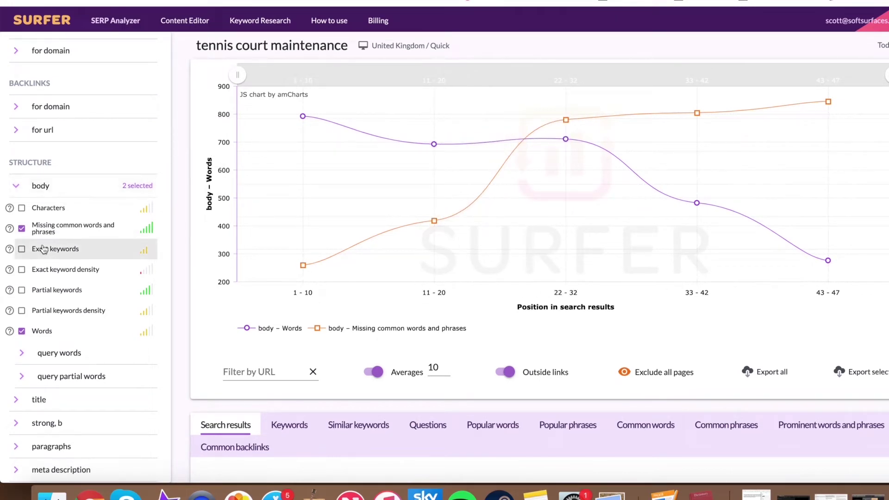
mouse_move(11, 234)
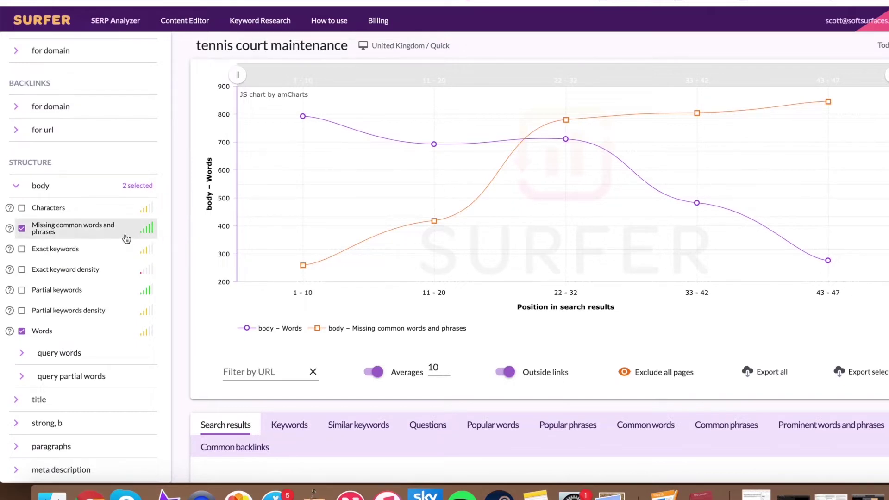
Expand the search visibility factors for URL and for domain, and the backlink factors for domain
scroll(90, 196, up, 1)
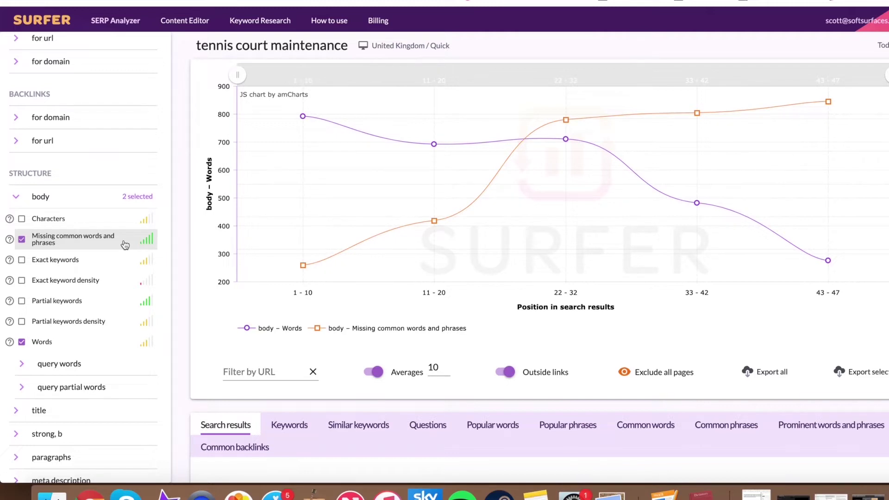
scroll(125, 244, up, 1)
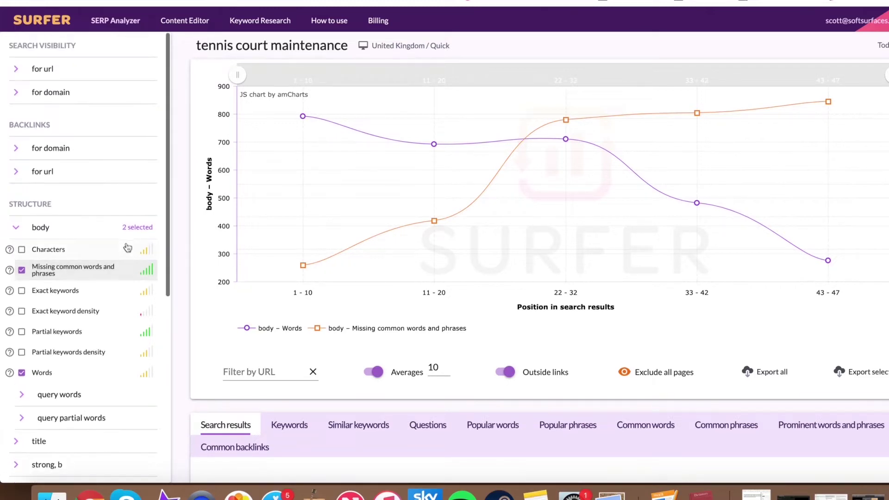
click(18, 68)
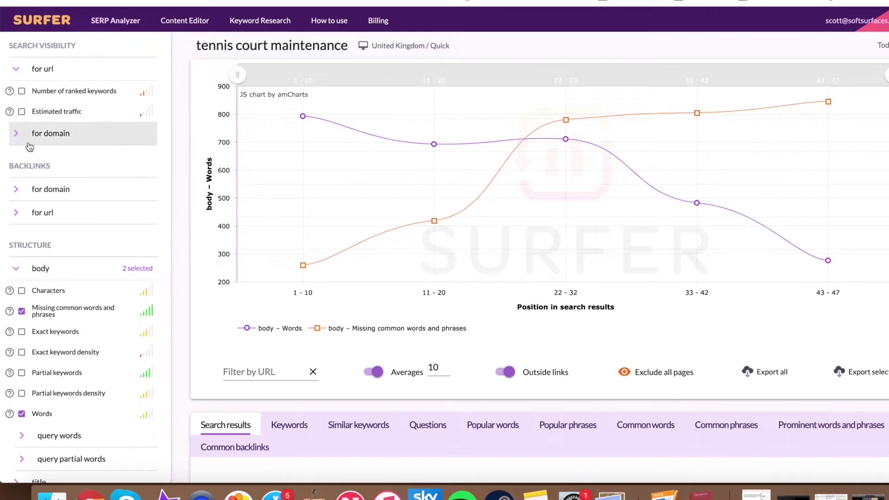
click(47, 134)
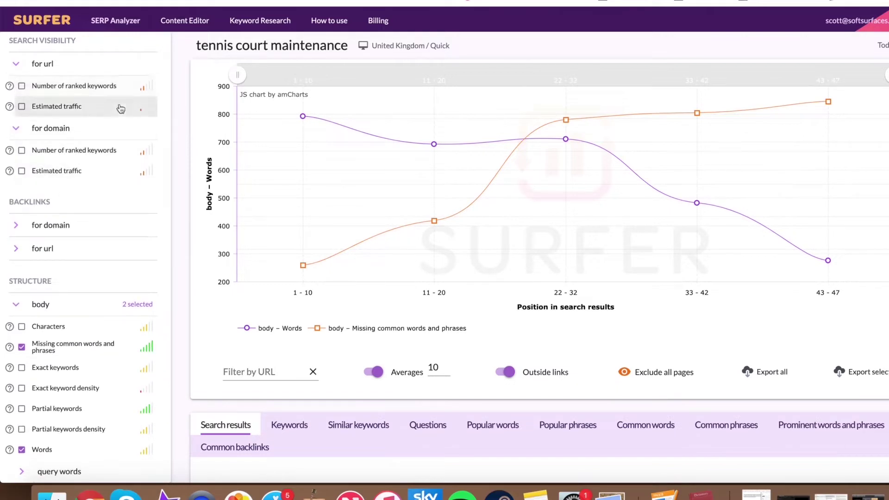
scroll(119, 109, down, 3)
click(79, 159)
scroll(90, 249, down, 2)
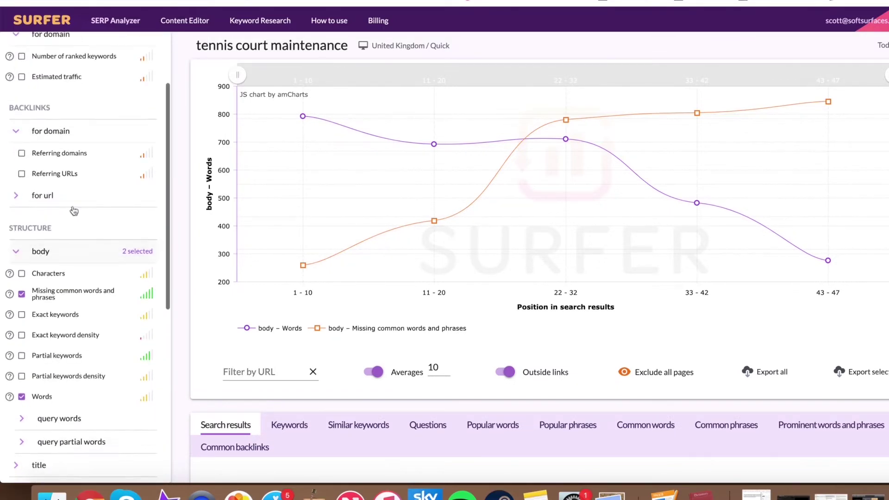
click(86, 250)
click(87, 253)
scroll(88, 258, down, 8)
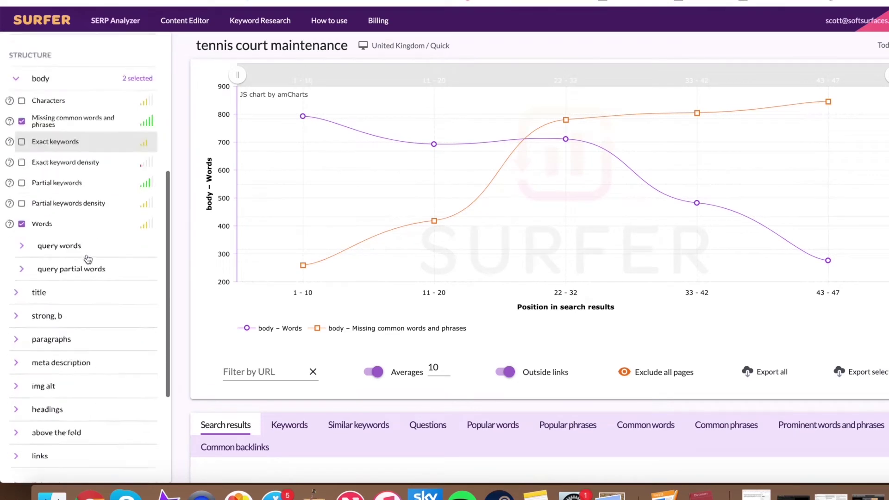
Expand the body's query words and the title factors with their query partial words
click(95, 233)
scroll(95, 235, down, 5)
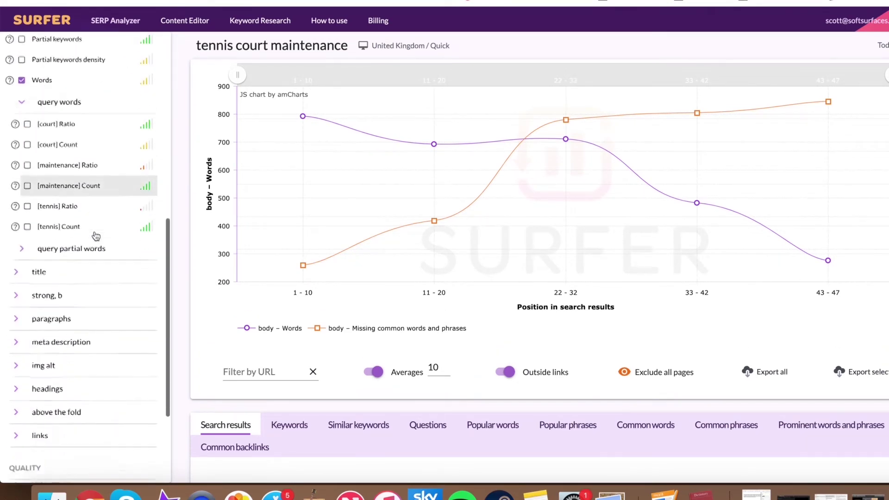
click(105, 263)
scroll(106, 268, down, 7)
click(108, 269)
scroll(109, 273, down, 7)
Expand the paragraphs factors and their query words
click(118, 295)
scroll(119, 294, down, 8)
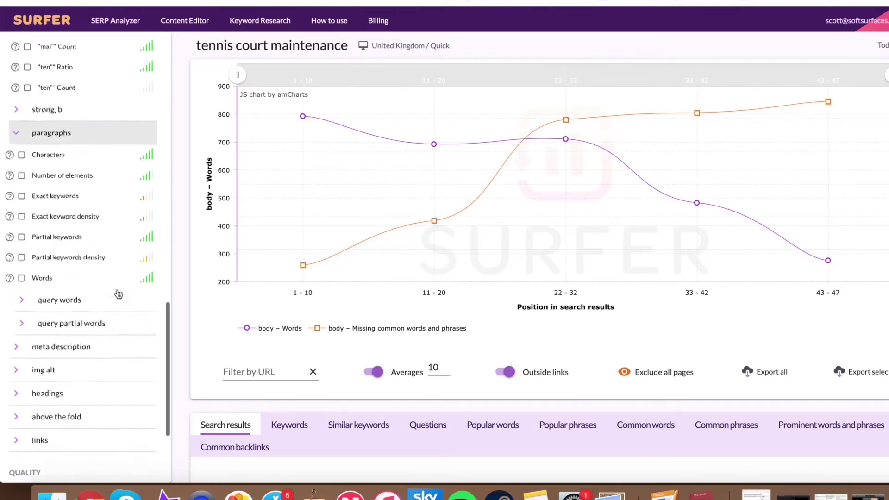
click(119, 295)
scroll(119, 294, down, 8)
scroll(118, 294, down, 3)
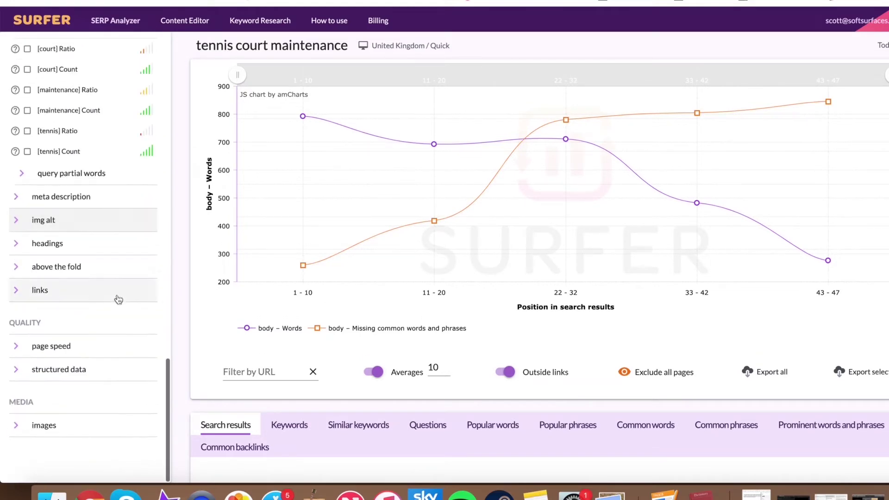
Expand the images, links and meta description factors, plus the query partial words under paragraphs
click(109, 423)
scroll(114, 359, up, 3)
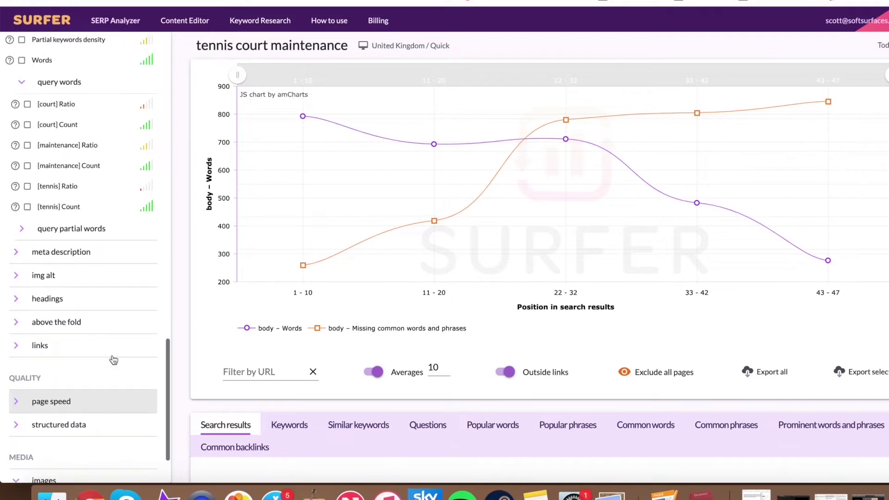
click(103, 346)
scroll(95, 330, down, 1)
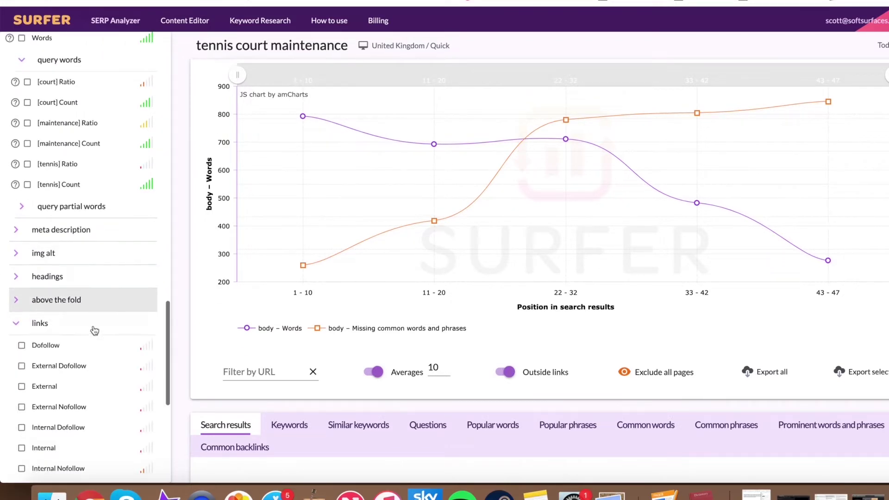
click(99, 230)
click(100, 207)
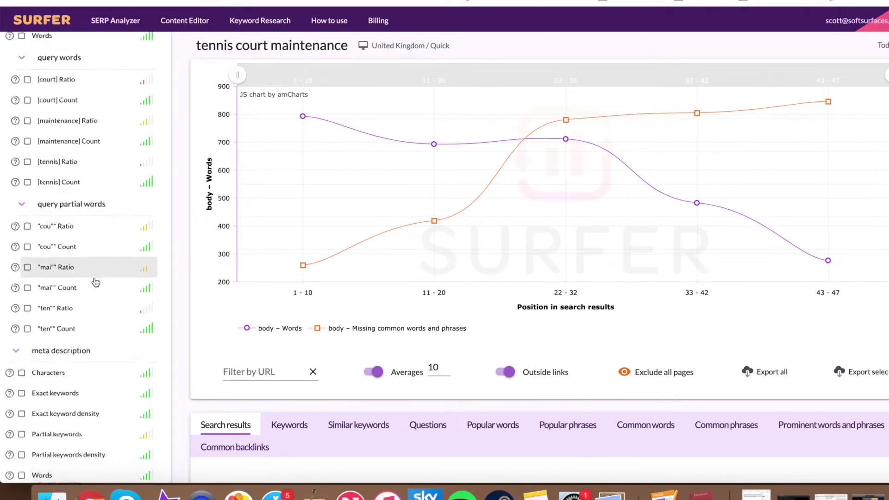
scroll(95, 278, down, 3)
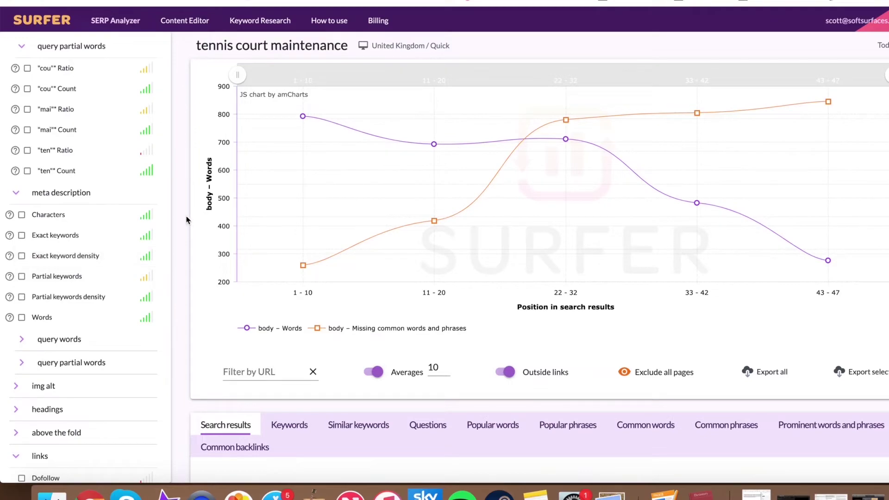
Clear the body's Words and Missing common words and phrases factors from the chart
scroll(184, 212, up, 2)
scroll(65, 220, up, 5)
click(65, 220)
scroll(69, 218, up, 3)
click(22, 195)
click(22, 195)
click(22, 92)
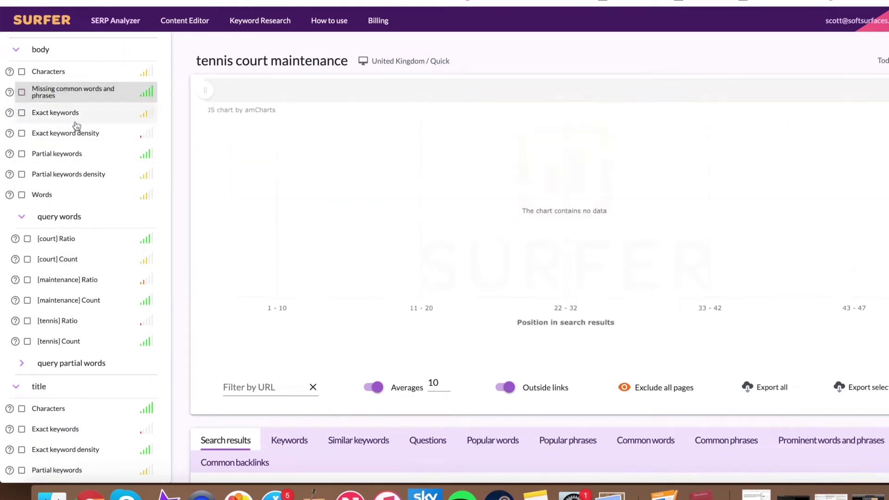
scroll(119, 177, down, 5)
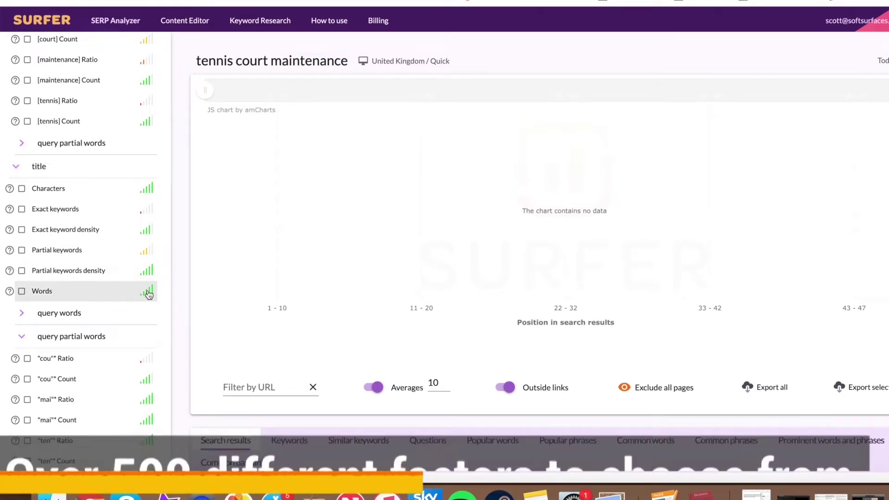
Chart the Characters factor of the paragraphs group
scroll(116, 298, down, 4)
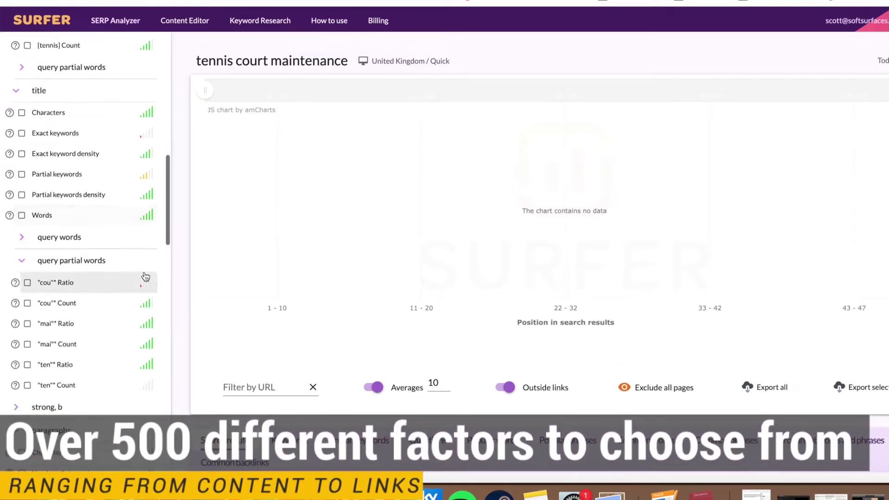
scroll(146, 277, down, 3)
mouse_move(4, 260)
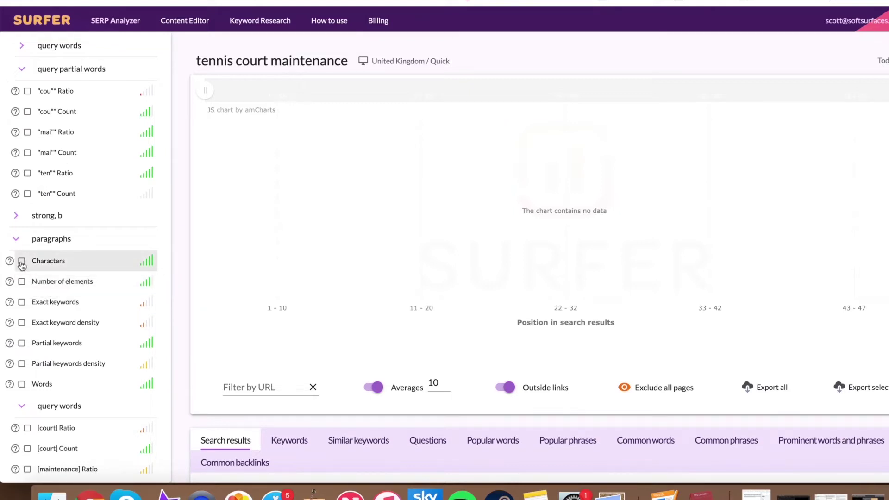
click(22, 263)
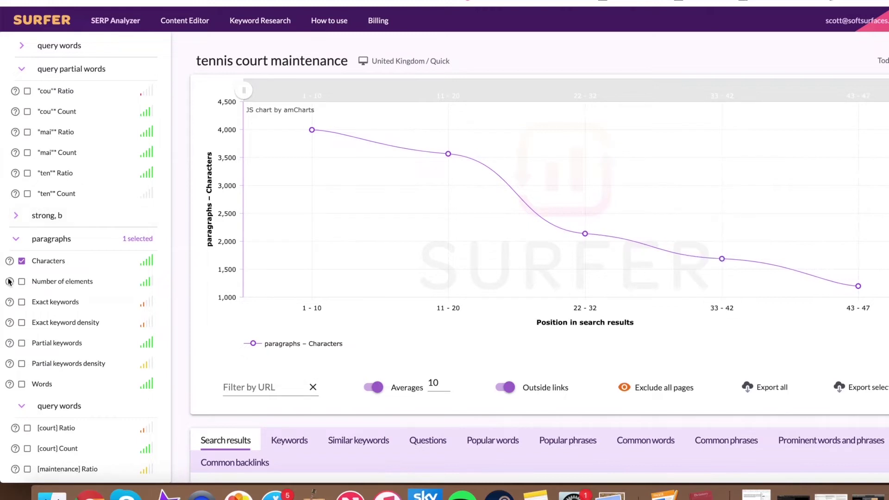
Expand the img alt factors and add their Exact keywords factor to the chart
scroll(69, 281, down, 3)
scroll(68, 280, down, 9)
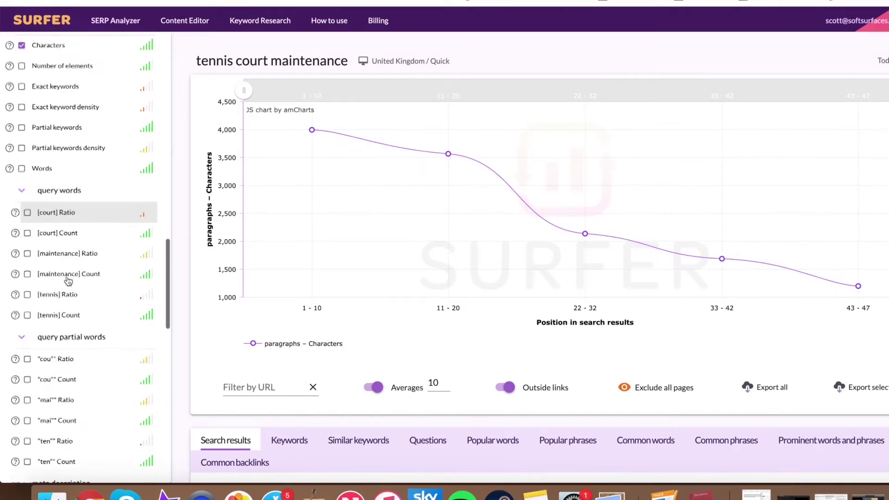
scroll(68, 280, down, 10)
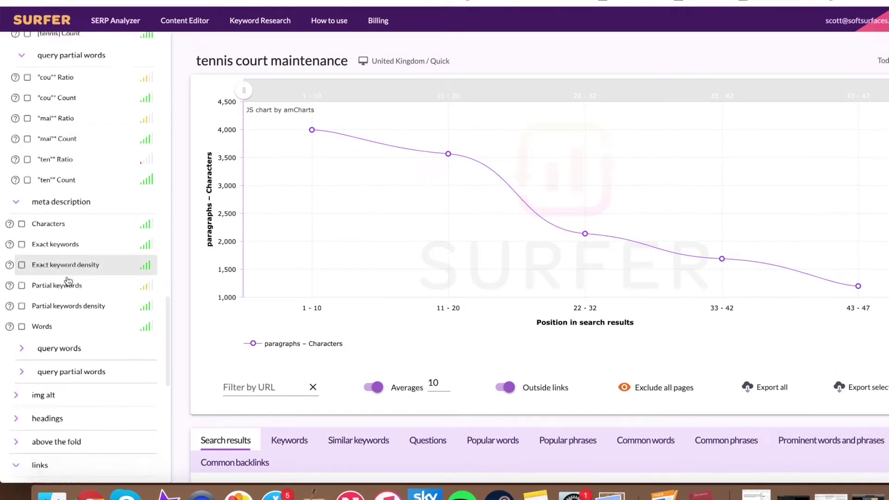
click(46, 246)
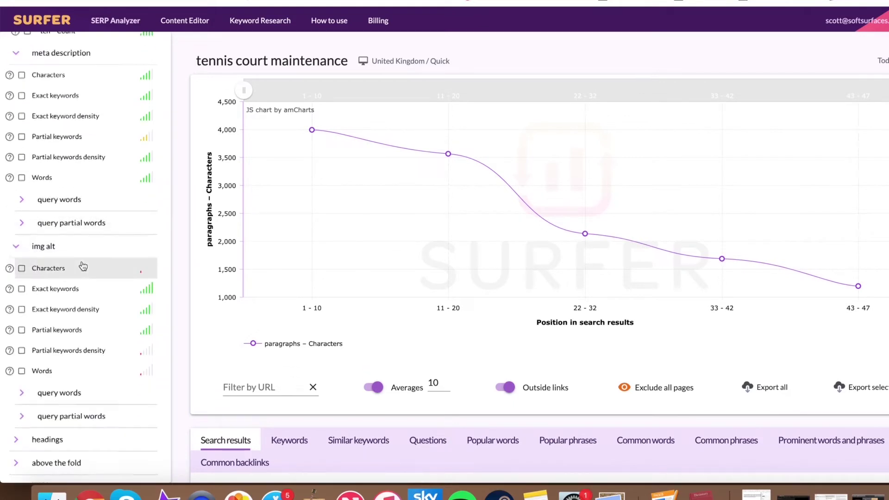
scroll(69, 264, down, 1)
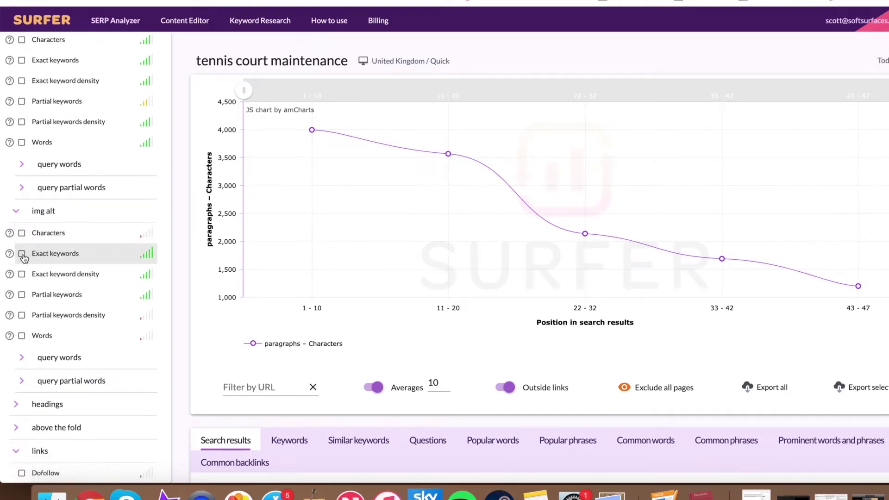
mouse_move(12, 257)
click(21, 254)
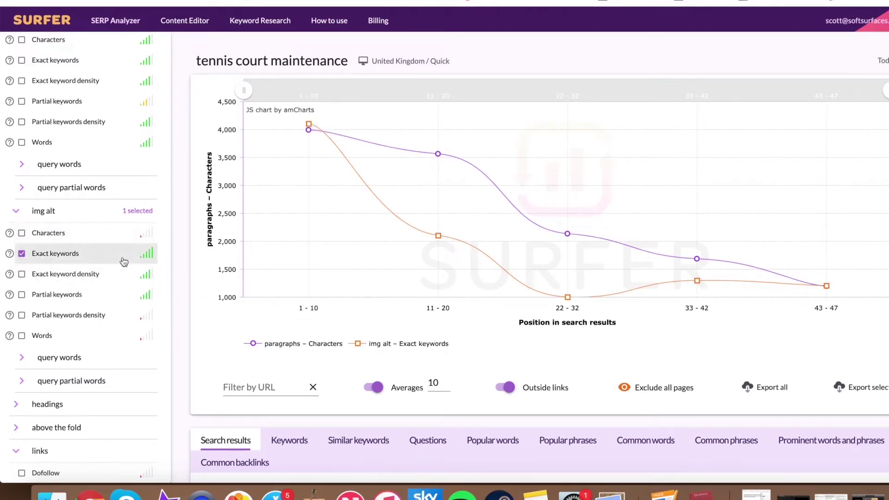
Add the External factor from the links group to the chart for comparison
scroll(123, 262, down, 1)
scroll(123, 262, down, 2)
scroll(123, 262, down, 3)
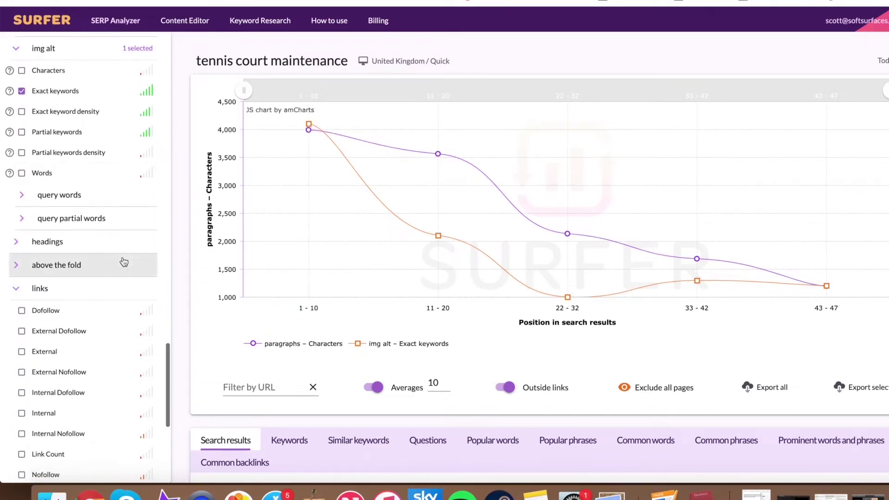
scroll(124, 261, down, 10)
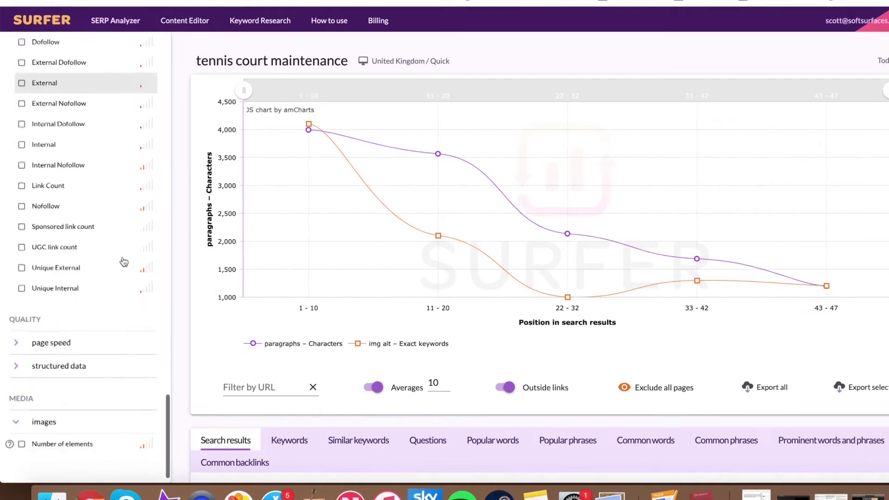
scroll(78, 306, up, 8)
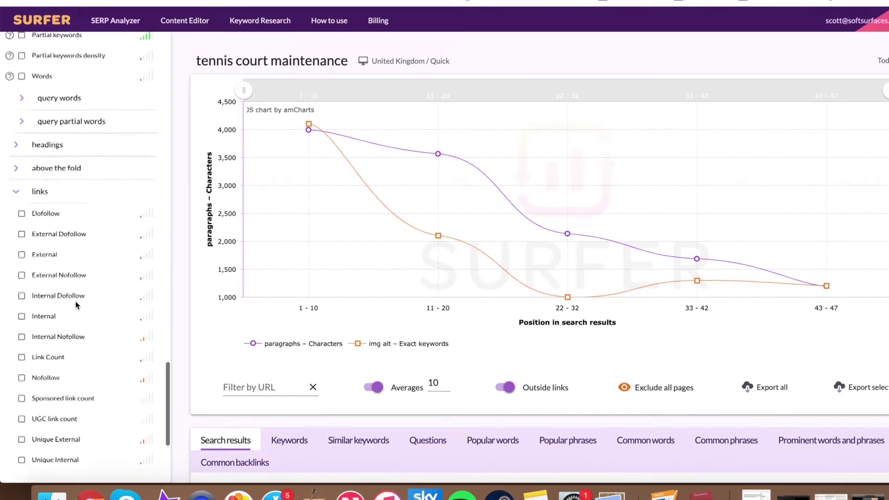
scroll(110, 195, up, 3)
scroll(92, 255, down, 1)
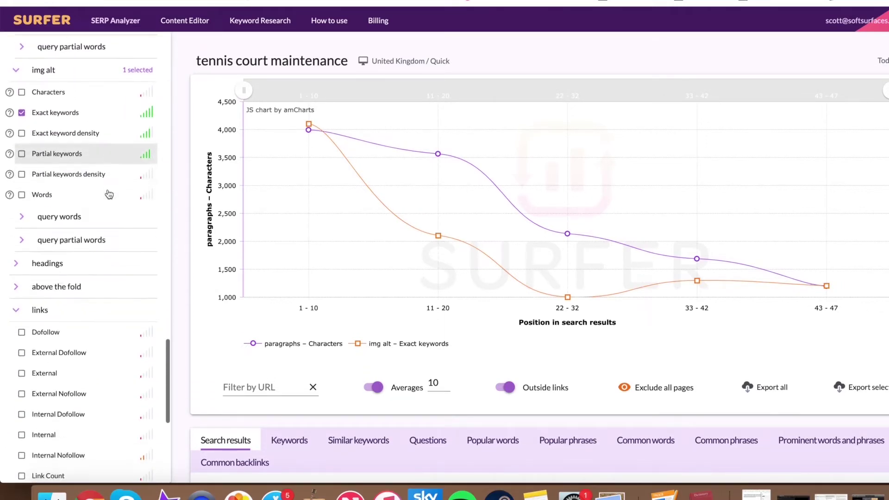
scroll(76, 319, down, 5)
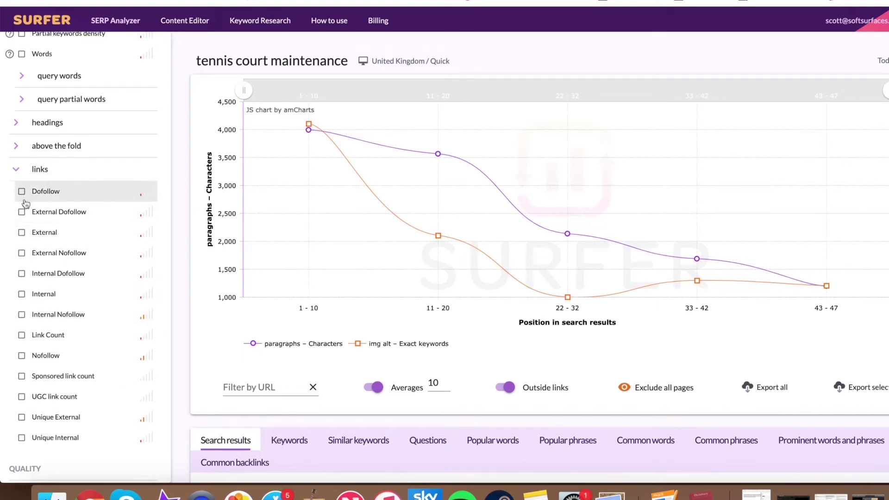
click(21, 233)
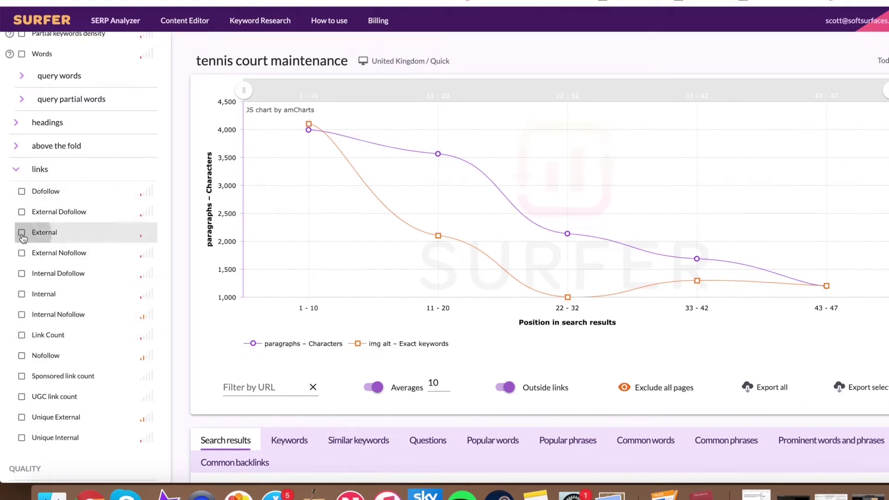
mouse_move(310, 125)
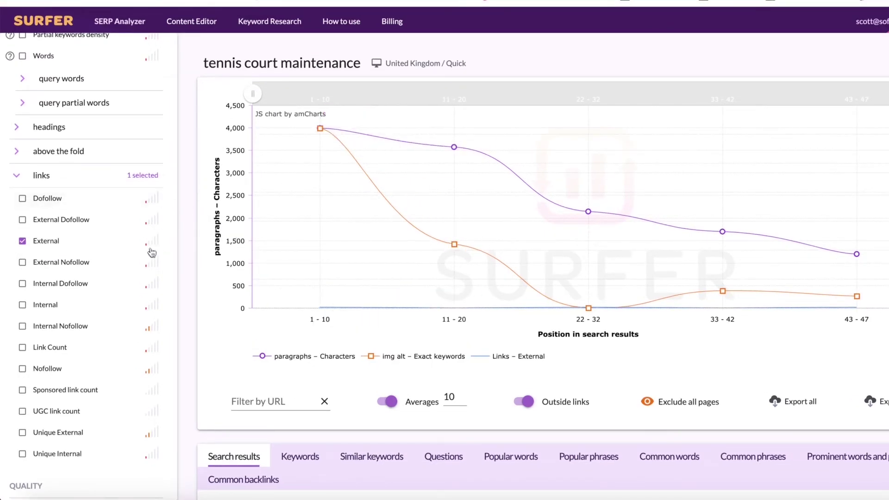
click(23, 243)
click(23, 242)
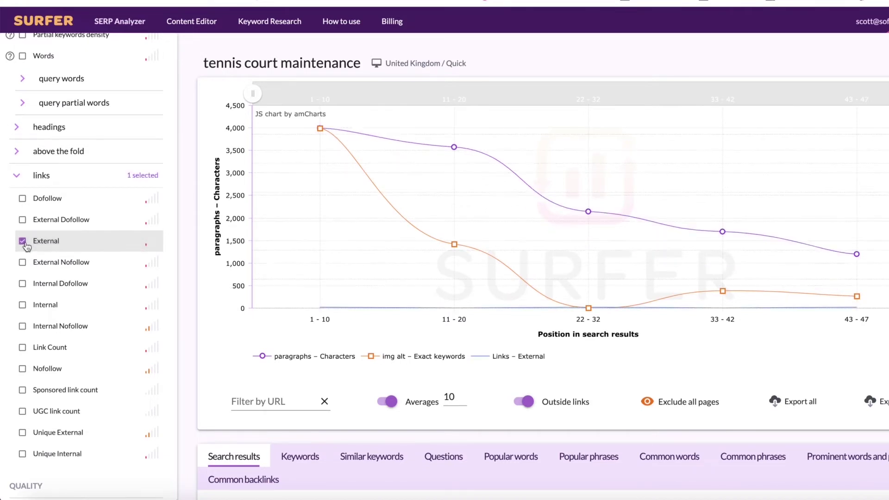
mouse_move(458, 148)
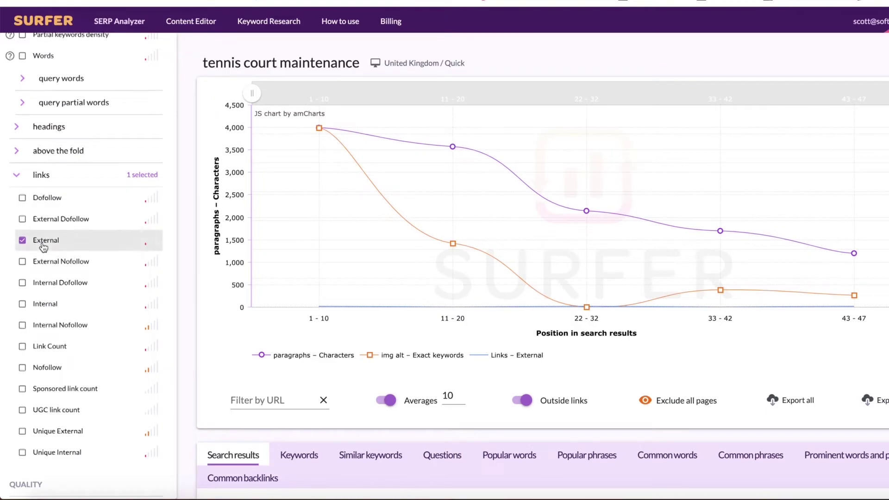
Examine the correlation indicators across the search visibility, backlinks, body, title and paragraphs factors alongside the chart
scroll(89, 255, down, 10)
scroll(99, 255, up, 15)
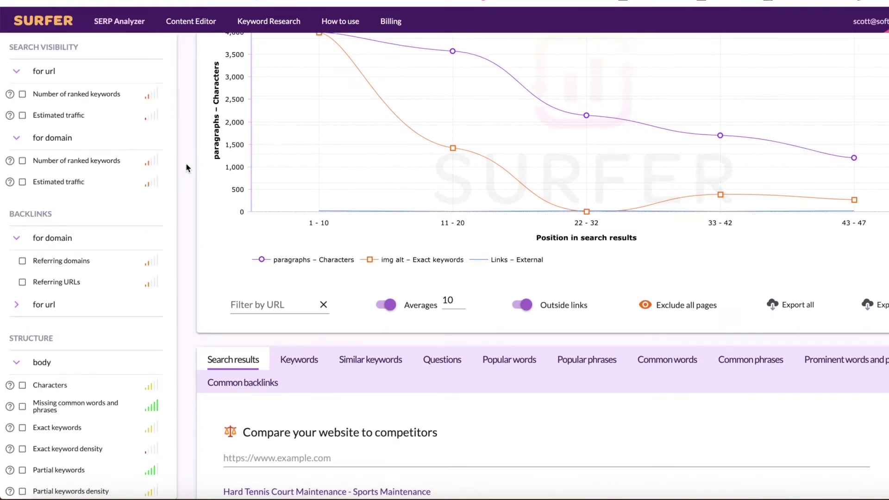
scroll(190, 169, up, 3)
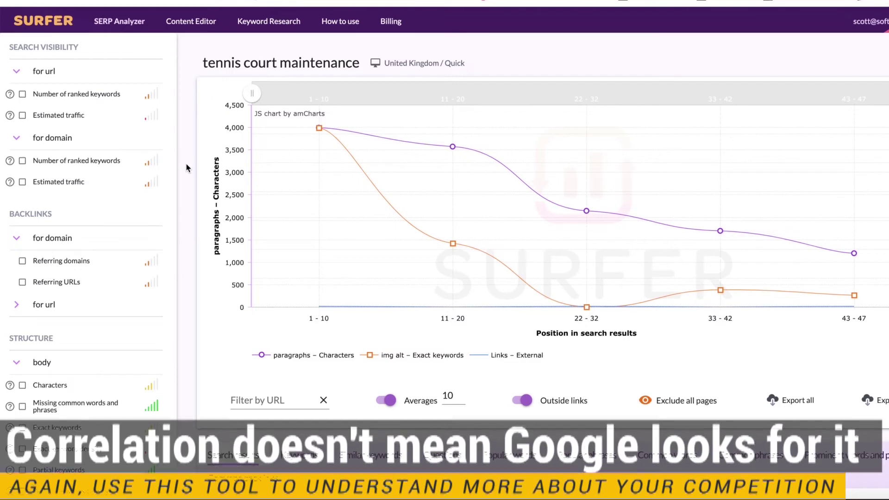
scroll(119, 199, down, 3)
scroll(117, 347, down, 10)
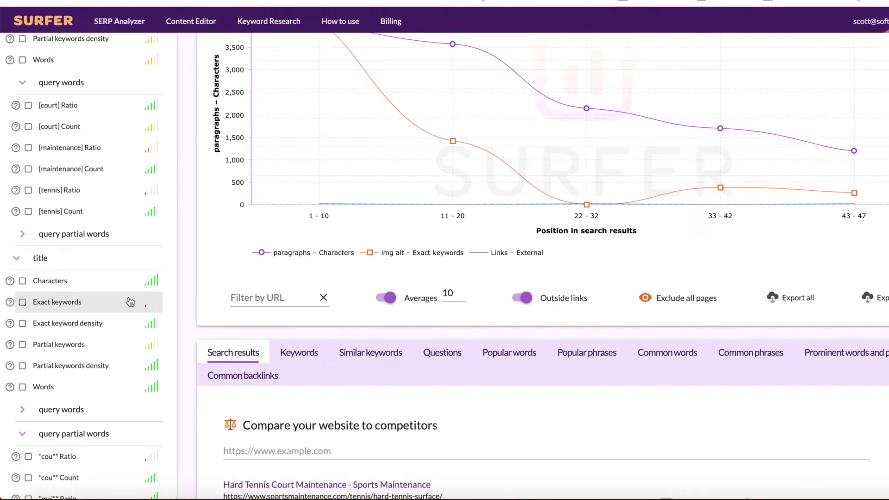
scroll(127, 303, down, 5)
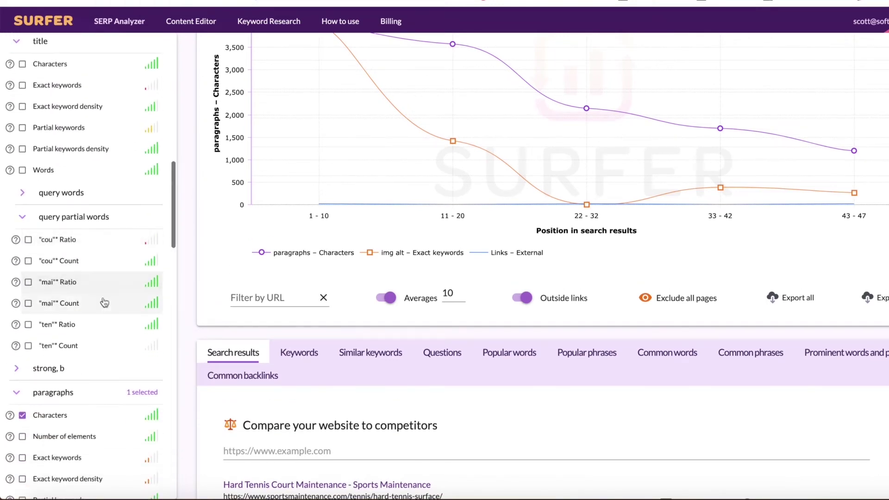
scroll(119, 288, down, 3)
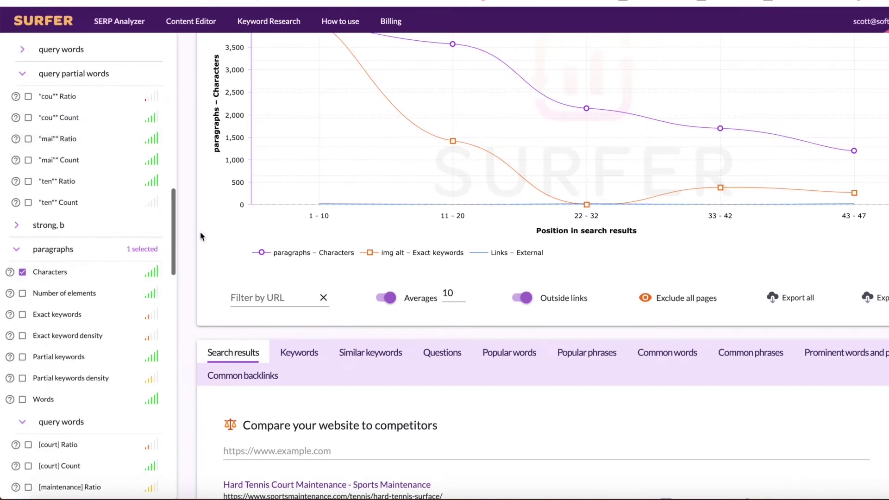
scroll(187, 229, up, 2)
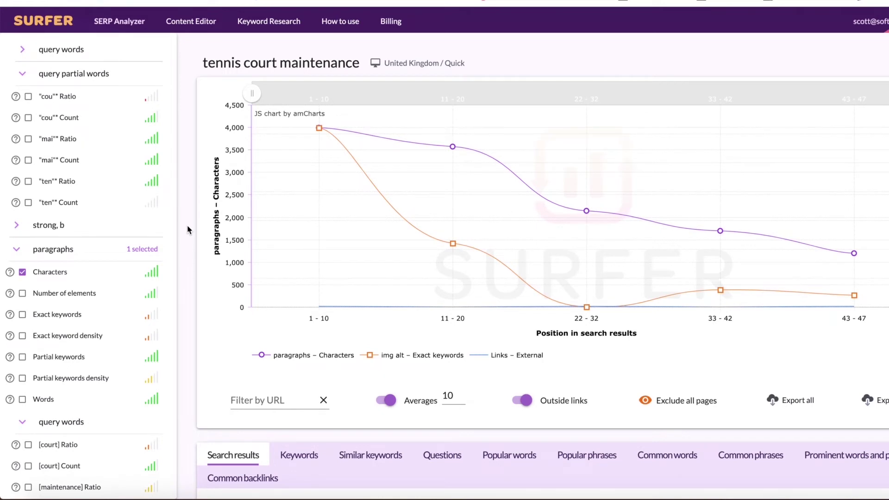
scroll(109, 217, up, 7)
scroll(109, 215, up, 3)
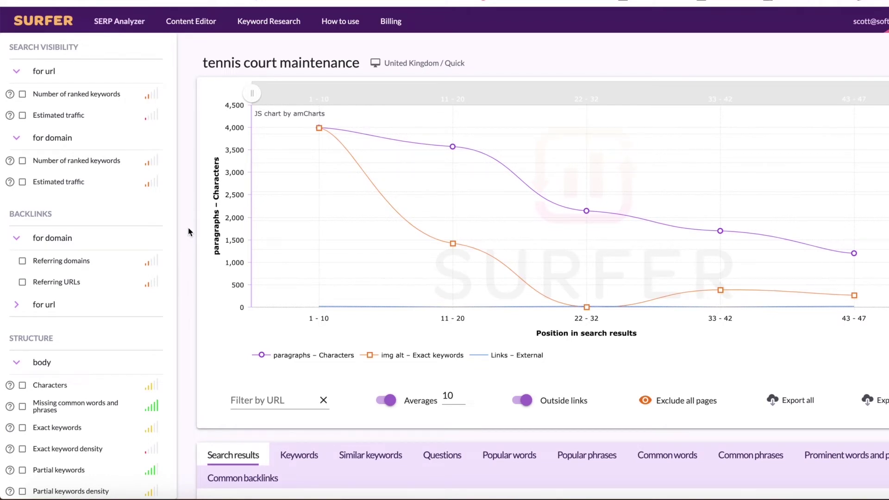
Review the competing search results and the number of ranked keywords and estimated organic traffic for each ranking URL
scroll(190, 231, down, 10)
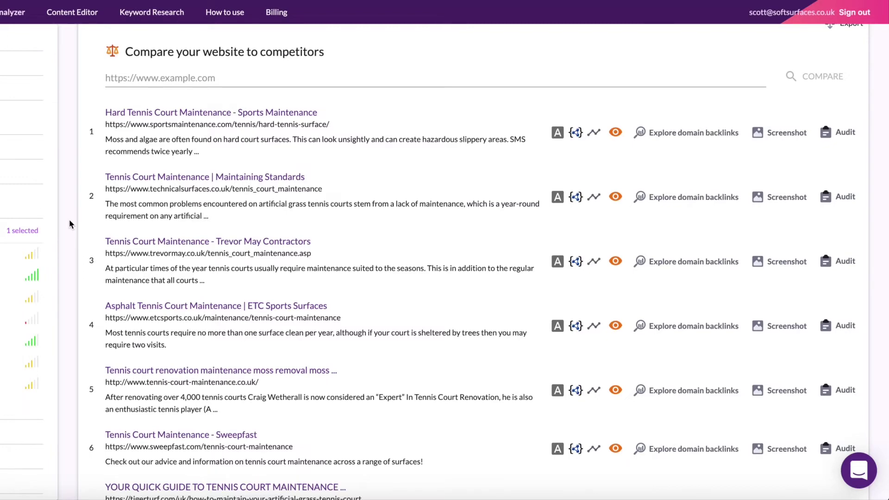
scroll(69, 224, up, 2)
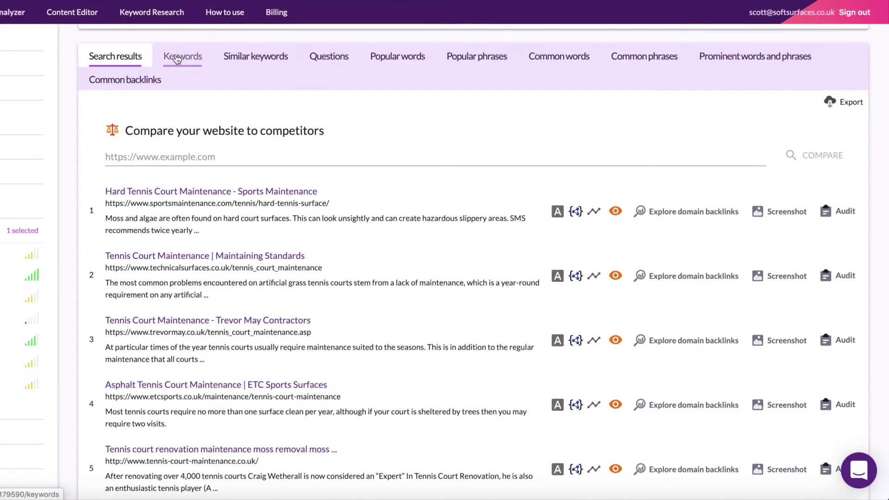
click(177, 57)
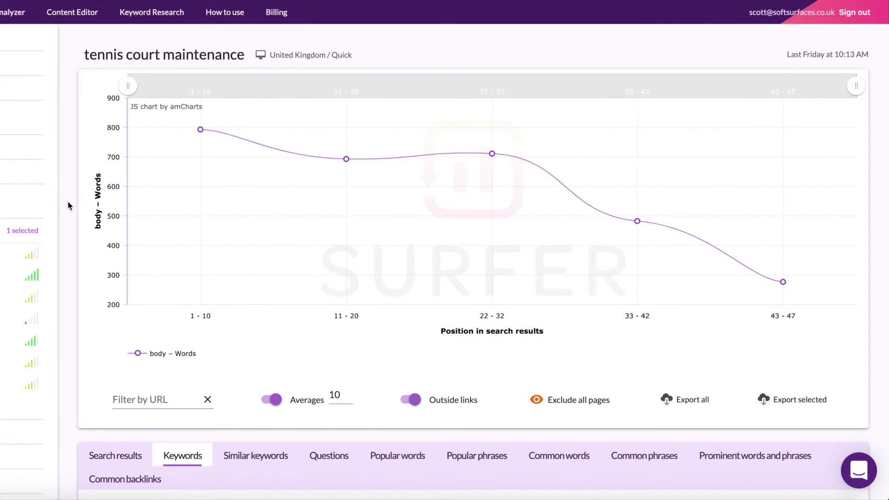
scroll(68, 205, down, 7)
scroll(68, 202, down, 2)
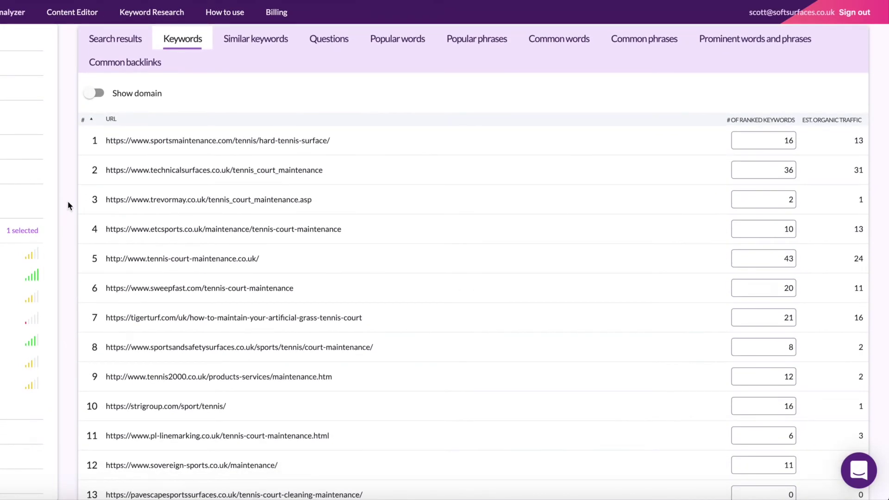
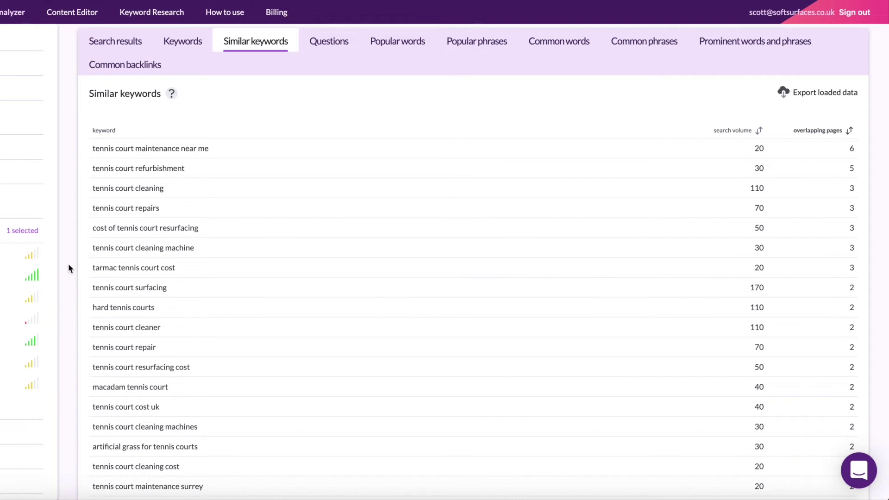
Check the similar questions for the query and examine the popular words used on each top-ranking page
click(315, 44)
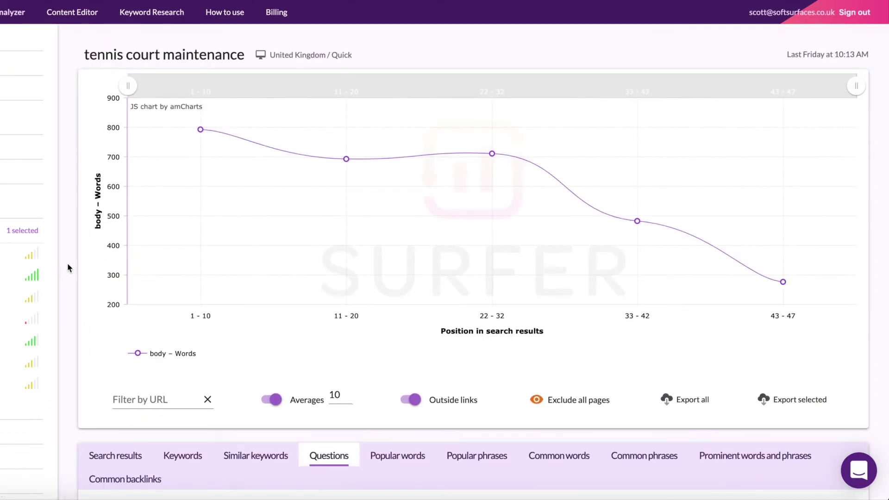
scroll(69, 268, down, 3)
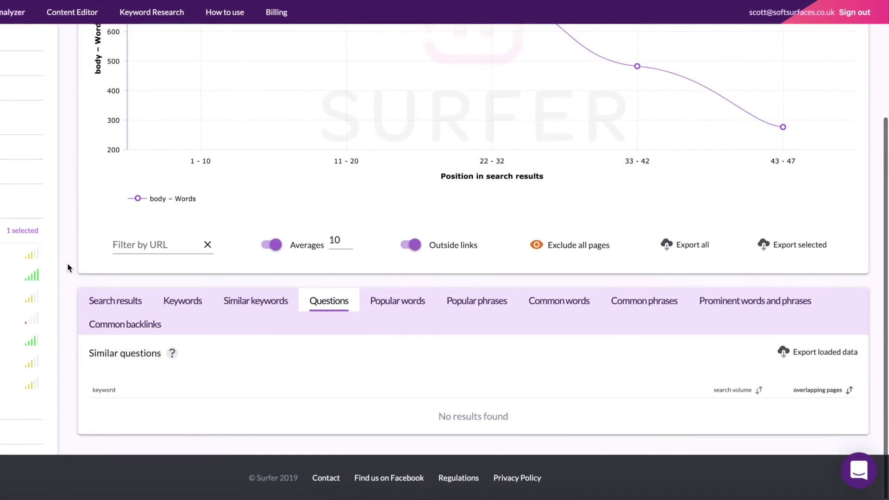
click(392, 302)
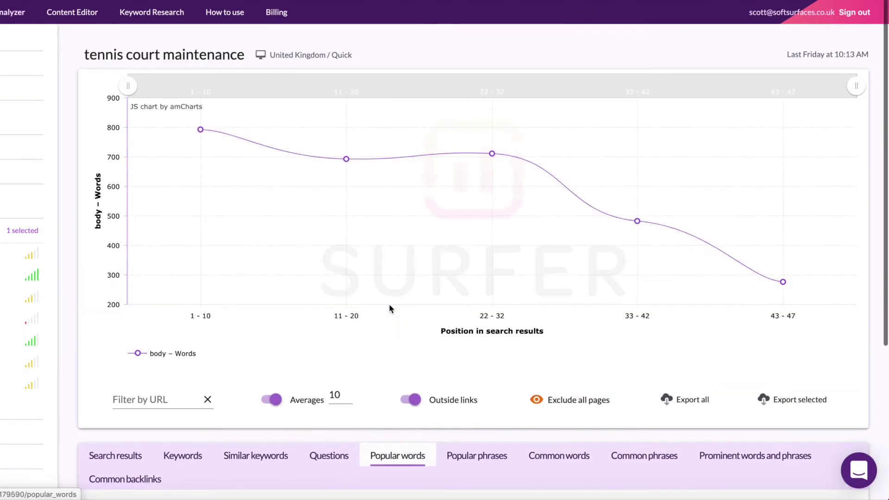
scroll(69, 369, down, 3)
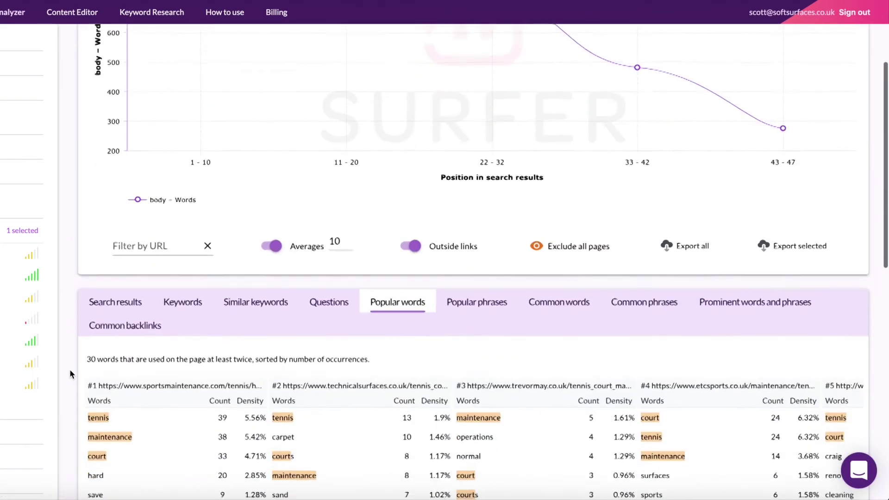
scroll(70, 370, down, 3)
scroll(70, 371, down, 3)
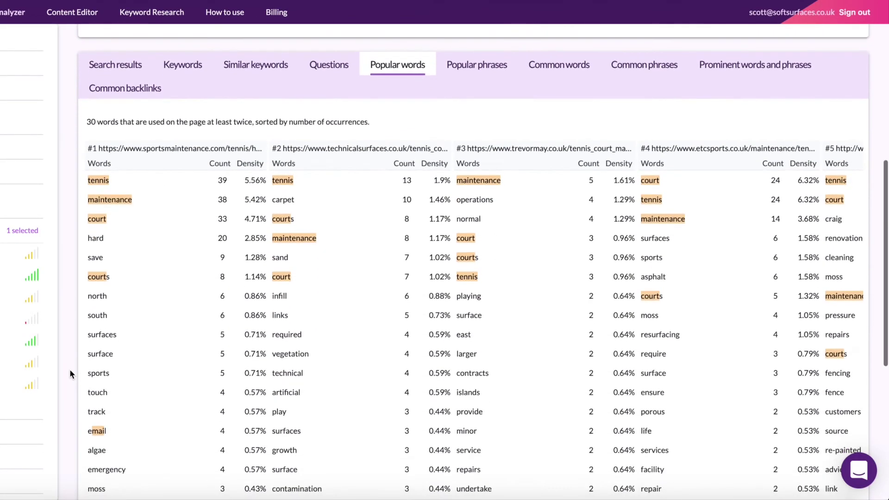
scroll(69, 368, down, 2)
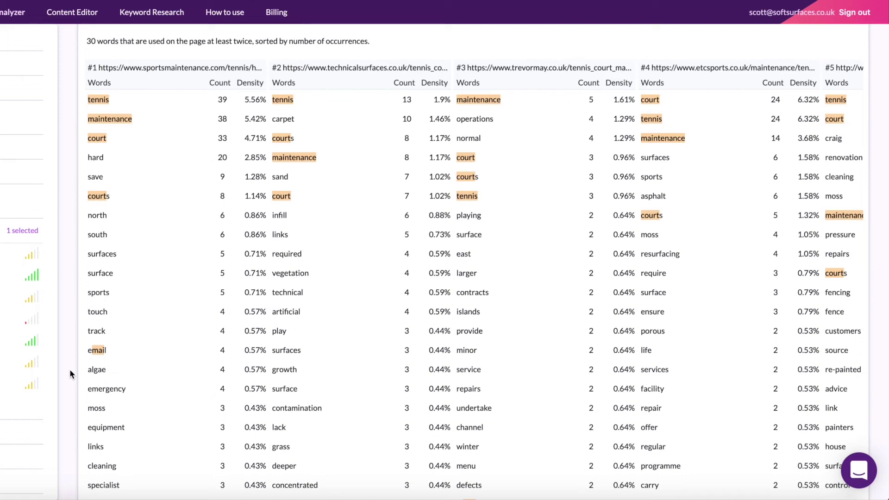
Review the popular phrases used on each top-ranking page, including their counts and densities
scroll(69, 369, up, 4)
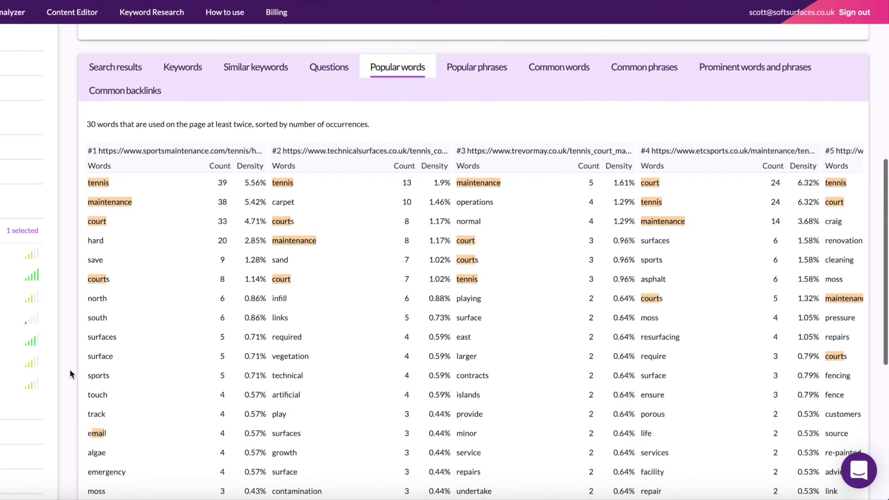
click(468, 165)
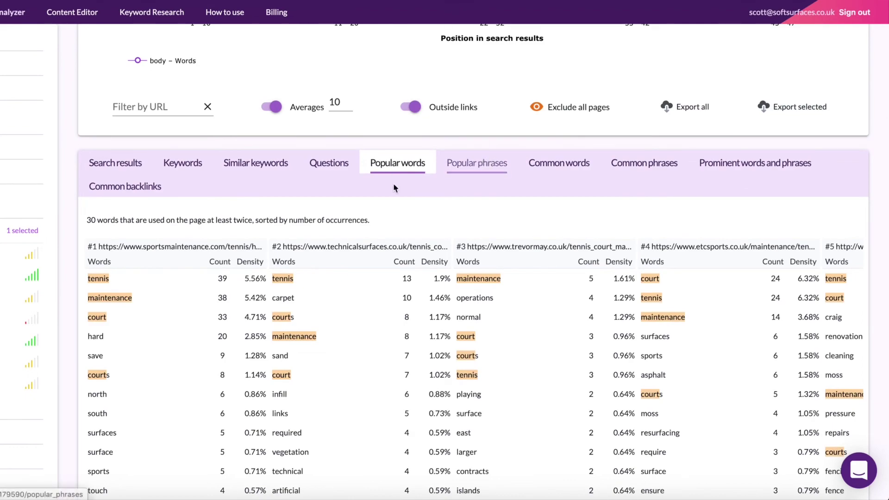
scroll(48, 264, up, 6)
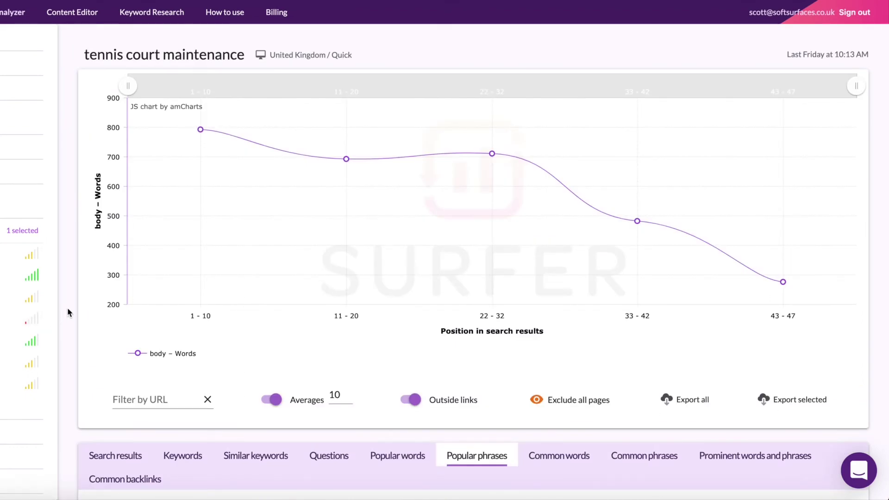
scroll(67, 308, down, 7)
scroll(67, 307, down, 2)
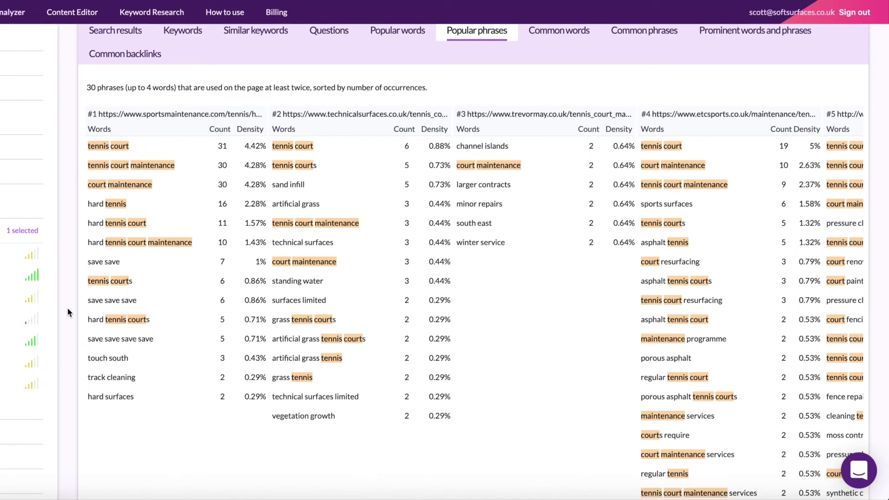
Check the common words and then the common phrases shared among the Top 10 pages
scroll(67, 307, up, 2)
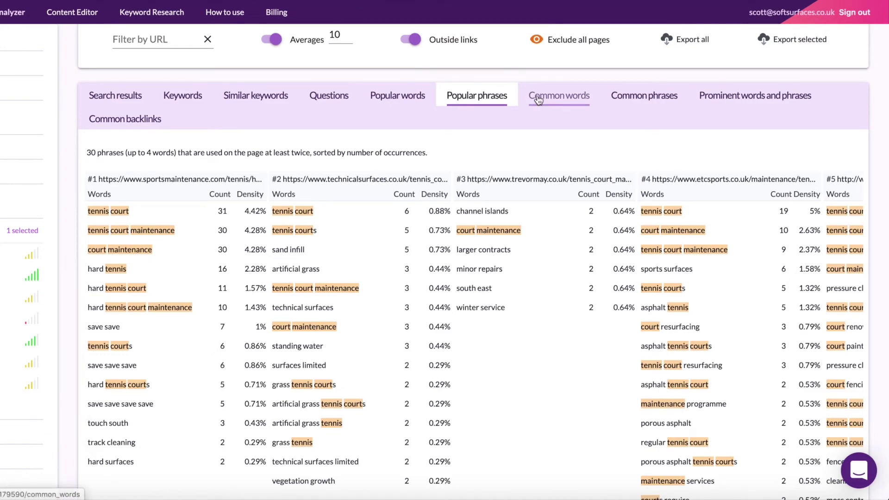
click(560, 95)
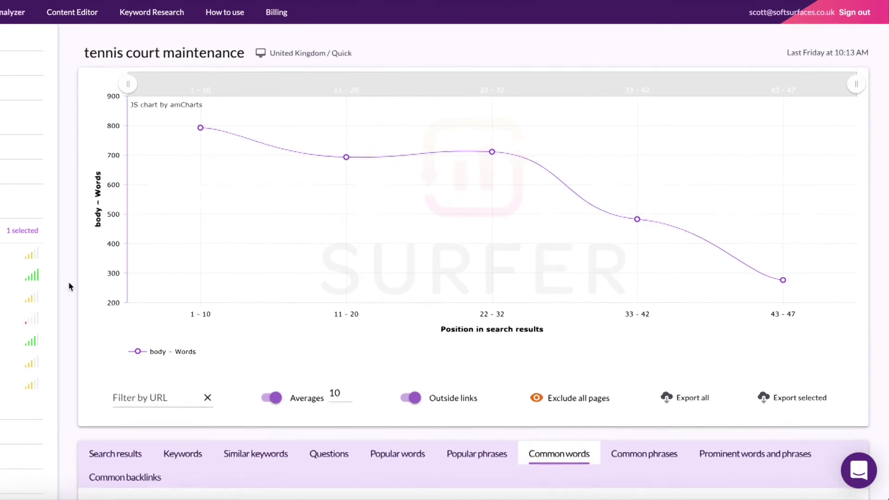
scroll(69, 282, down, 5)
scroll(69, 287, down, 3)
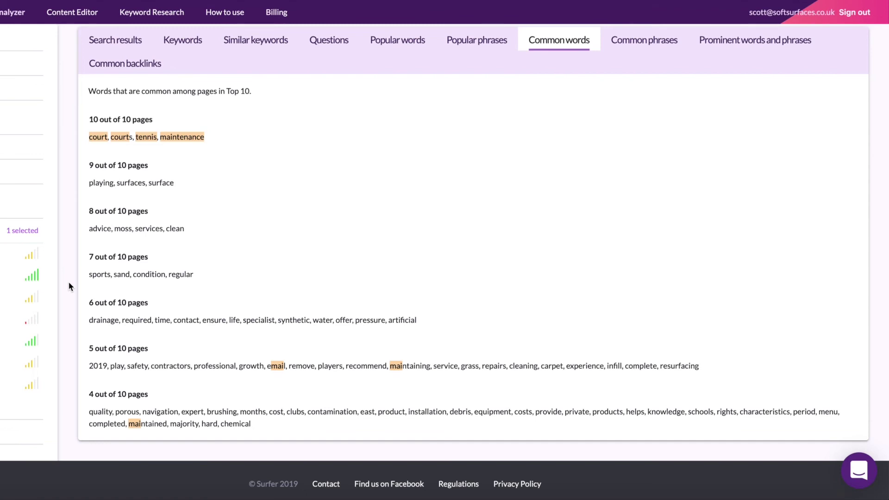
click(644, 40)
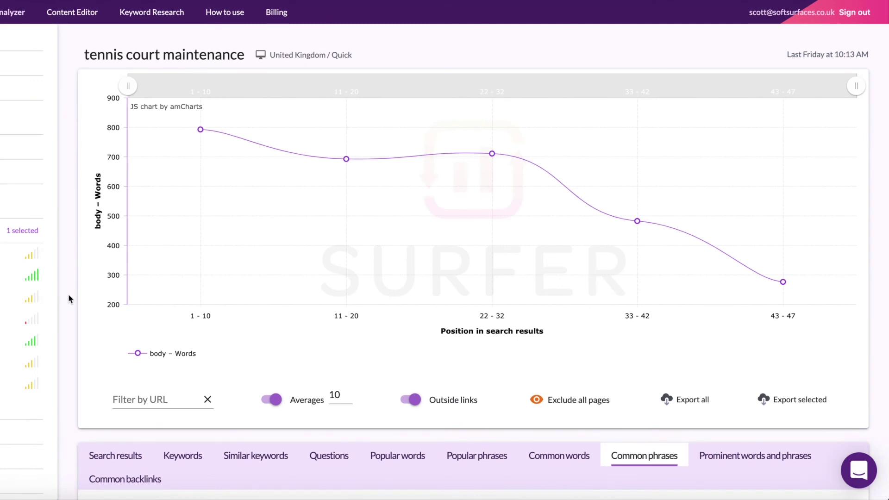
scroll(69, 294, down, 3)
scroll(68, 297, down, 2)
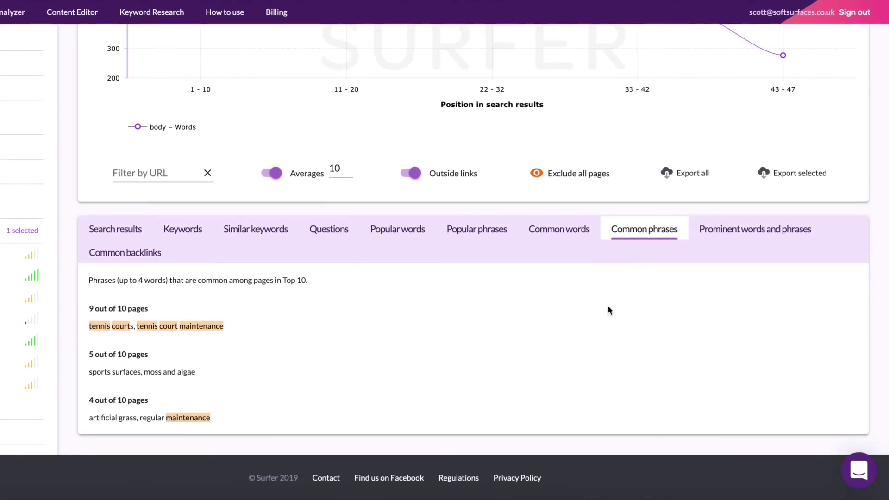
Examine the prominent words by page frequency, density and number of words
click(712, 231)
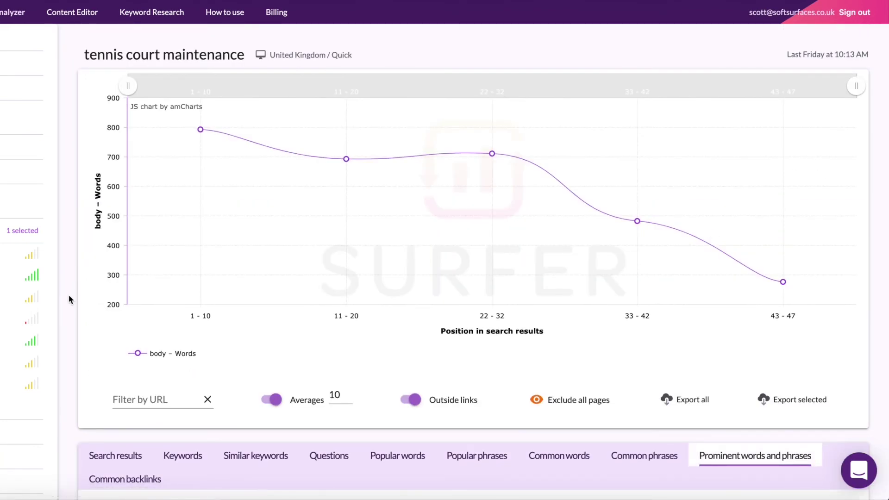
scroll(68, 294, down, 5)
scroll(69, 299, down, 6)
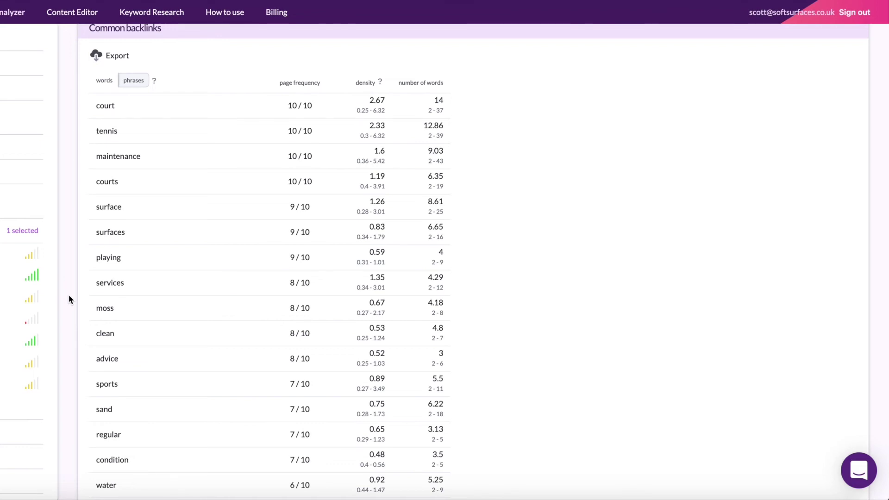
Review the common backlinks to see which referring domains link to several of the TOP 20 pages
scroll(70, 299, up, 4)
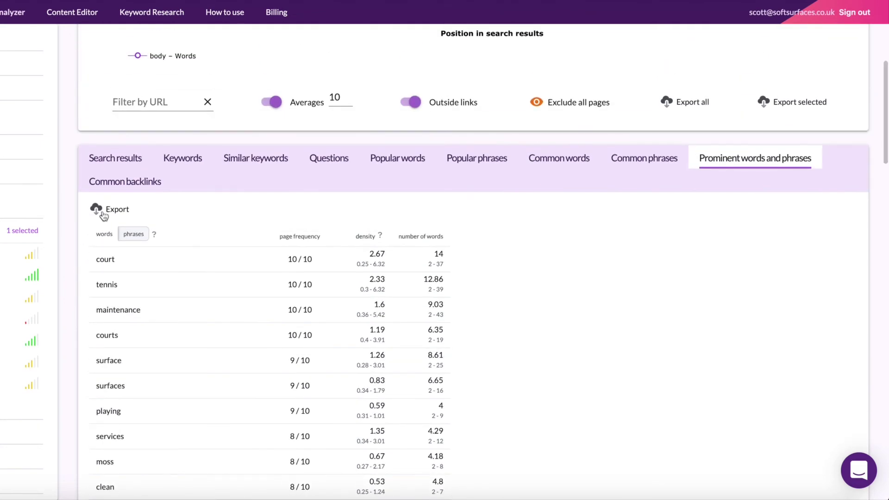
click(100, 186)
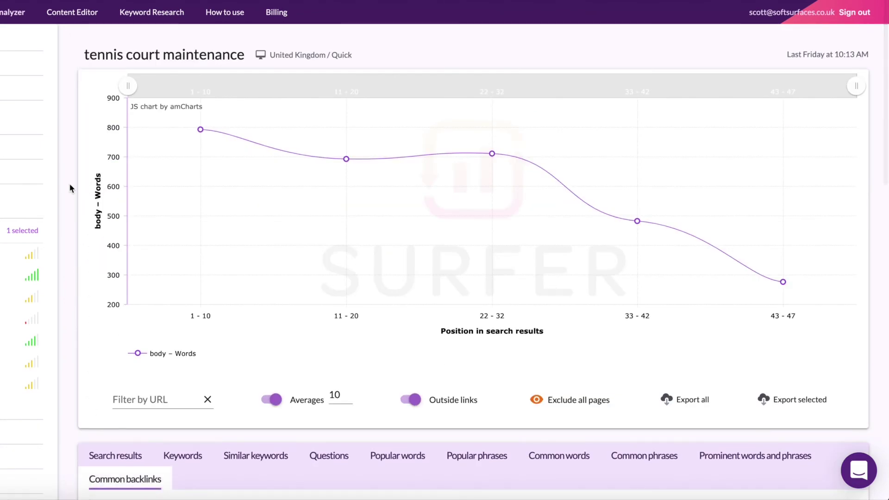
scroll(68, 187, down, 8)
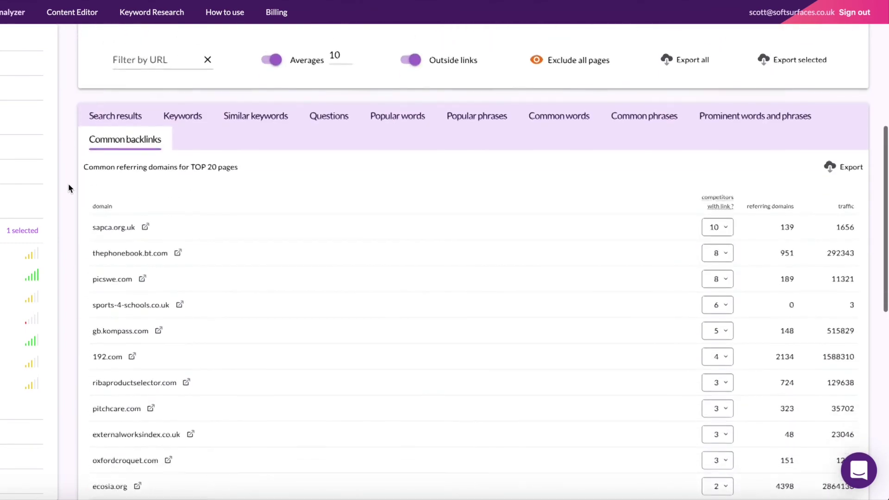
scroll(68, 188, down, 3)
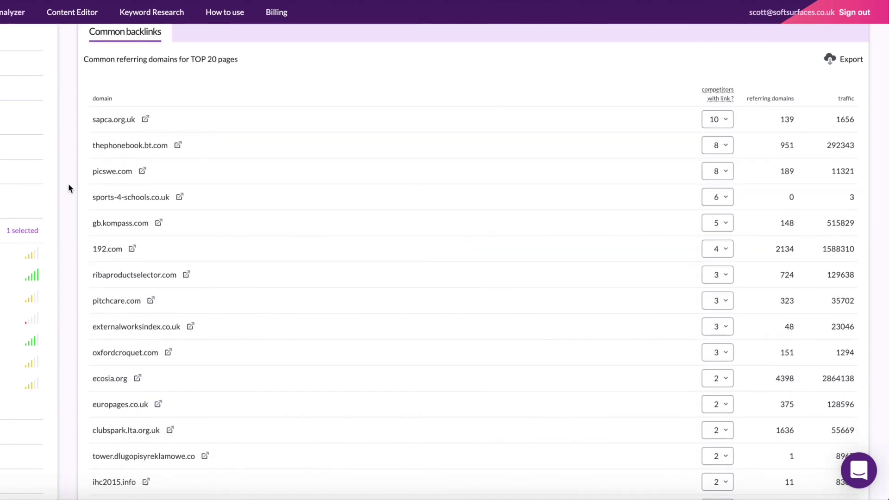